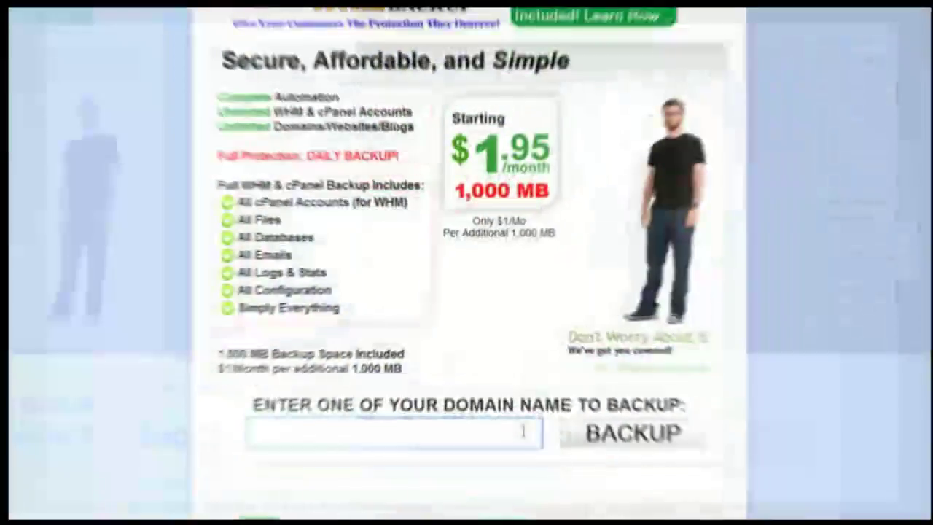
Enter SITEAUTOBACKUP.COM in the WHM Backup page's domain field
type("SITEAUT")
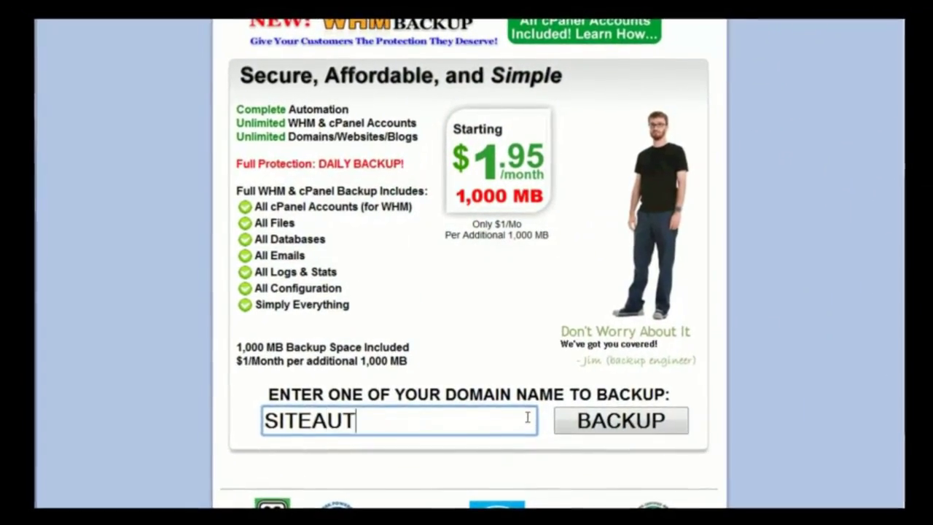
type("OBACKUP.COM")
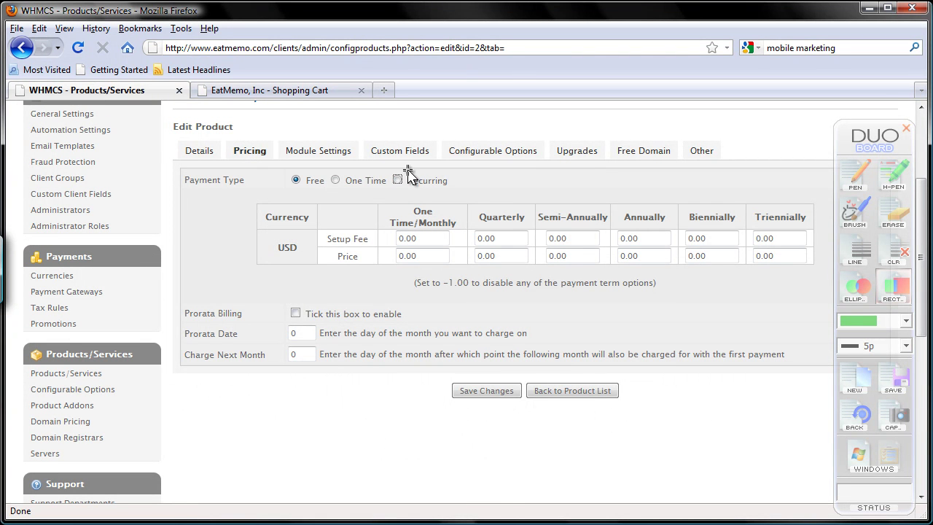
Switch the product to Recurring pricing with a 49.95 one-time/monthly price
left_click(396, 180)
left_click(416, 255)
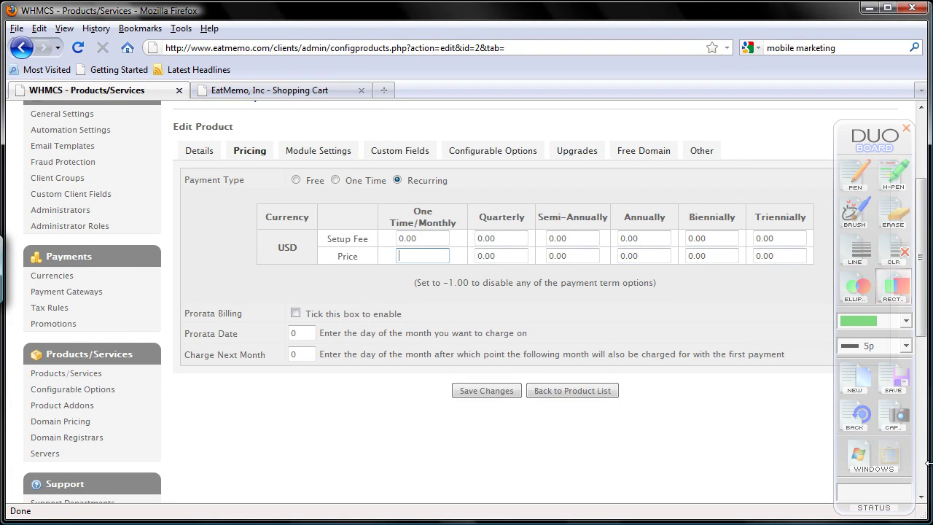
type("49.95")
left_click_drag(644, 255, 616, 255)
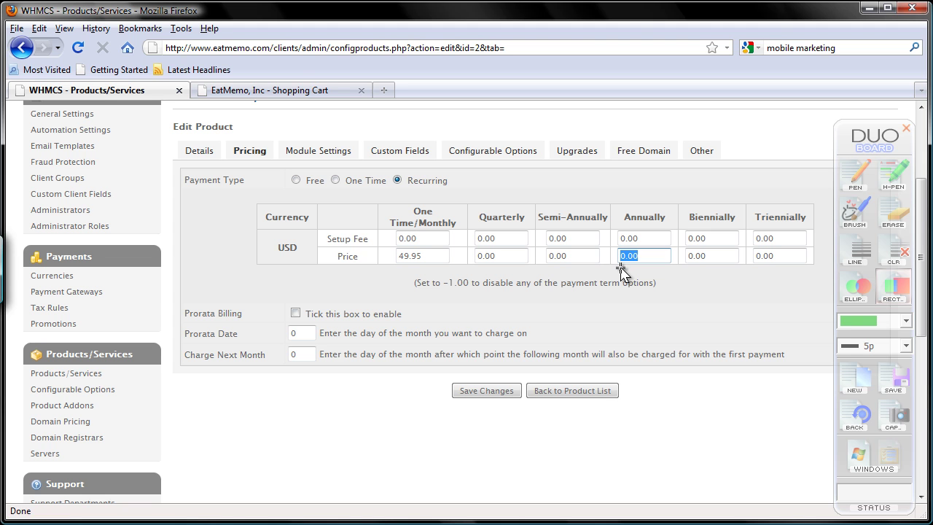
key("super")
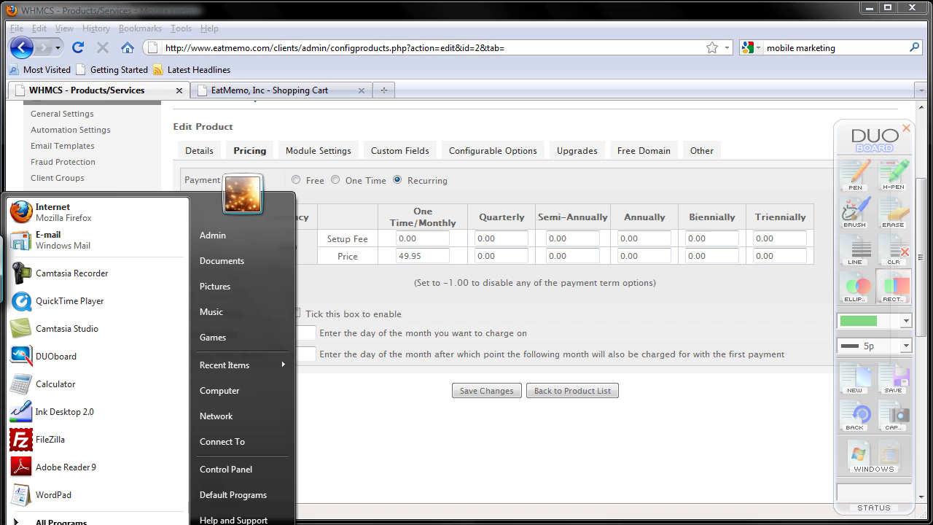
Work out the yearly total in Calculator and set the Annually price to 549.95
left_click(117, 391)
type("49.958")
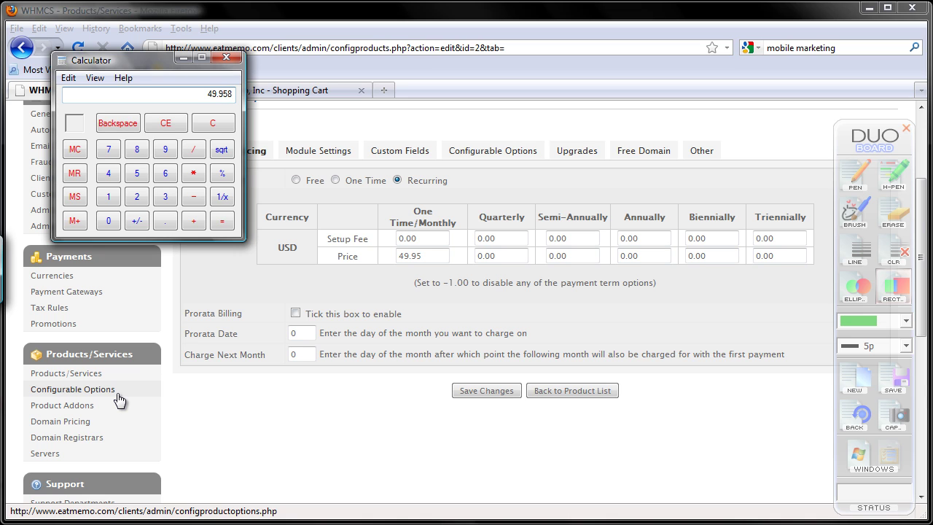
type("1")
key("BackSpace")
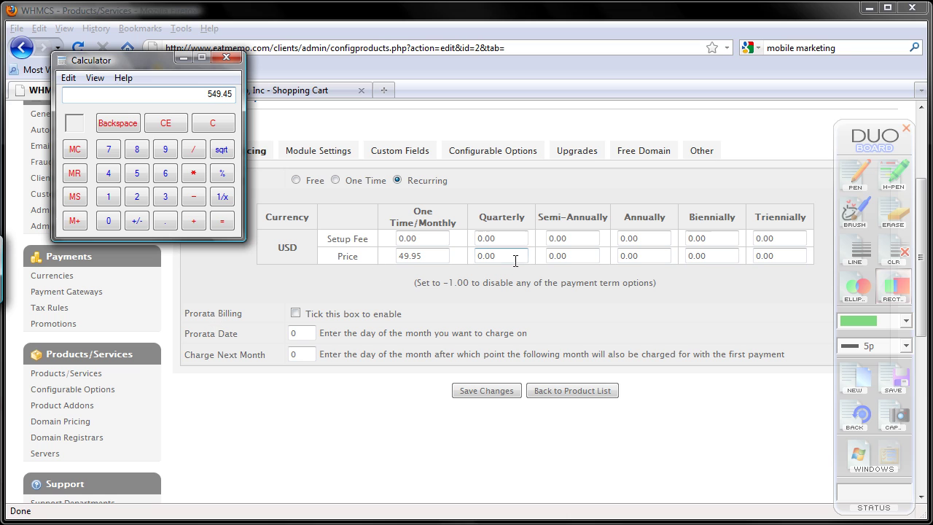
left_click(644, 255)
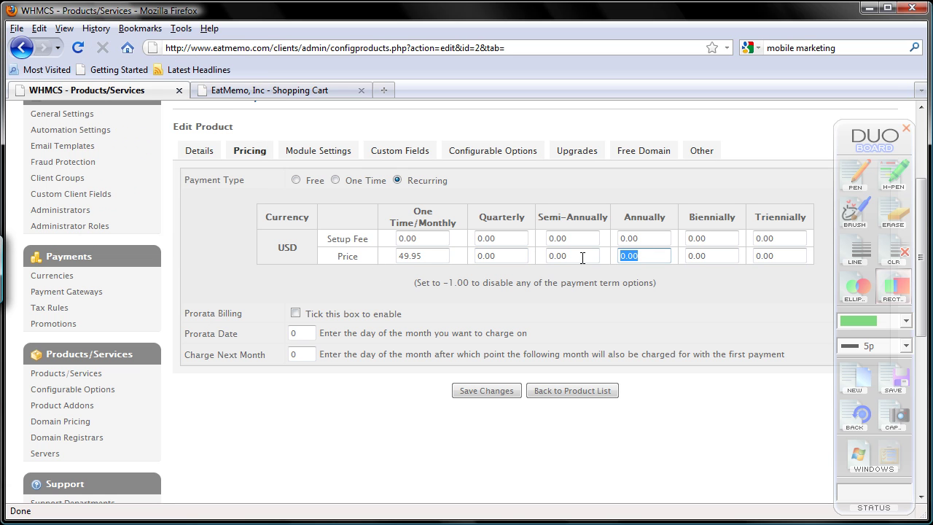
type("549.95")
left_click(690, 255)
left_click(717, 255)
left_click_drag(703, 256, 675, 255)
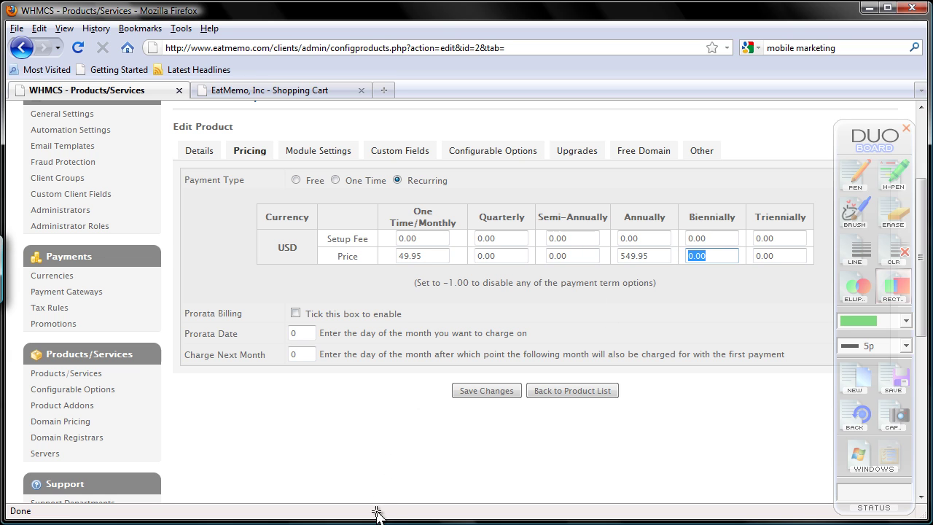
Calculate 22 × 49.95 = 1098.90 in Calculator and enter it as the Biennially price
left_click(378, 520)
left_click(200, 125)
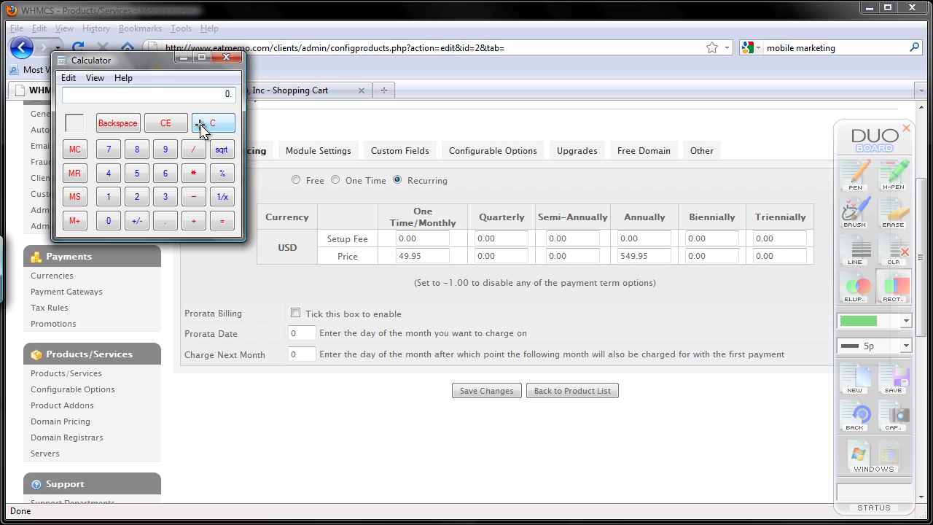
double_click(141, 198)
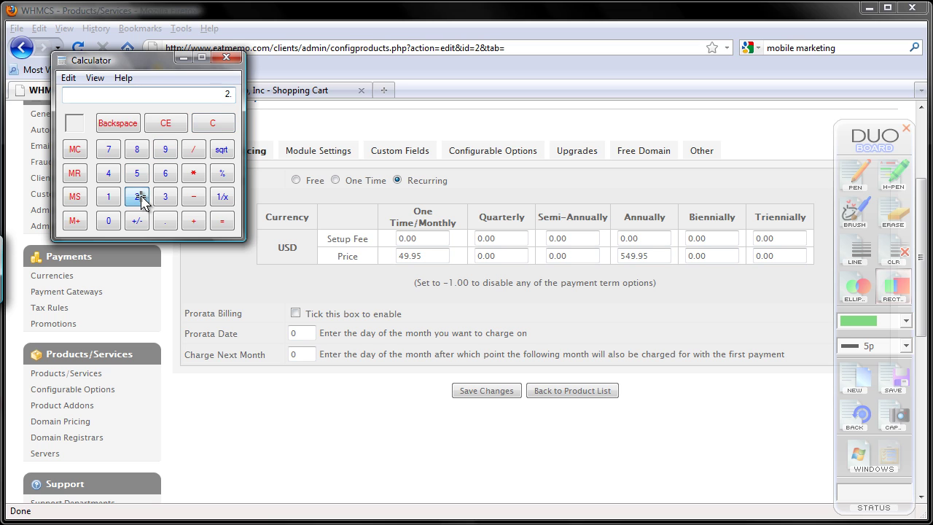
left_click(188, 175)
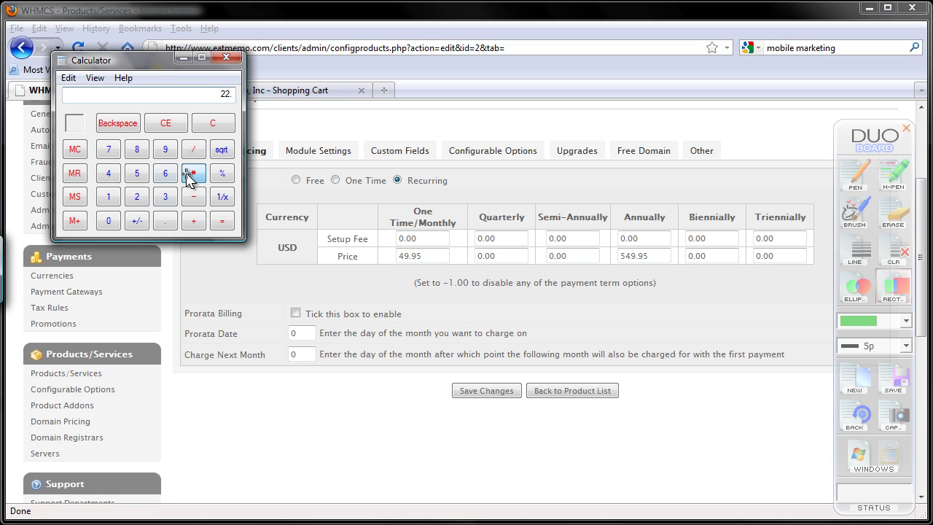
left_click(109, 177)
left_click(162, 151)
left_click(164, 220)
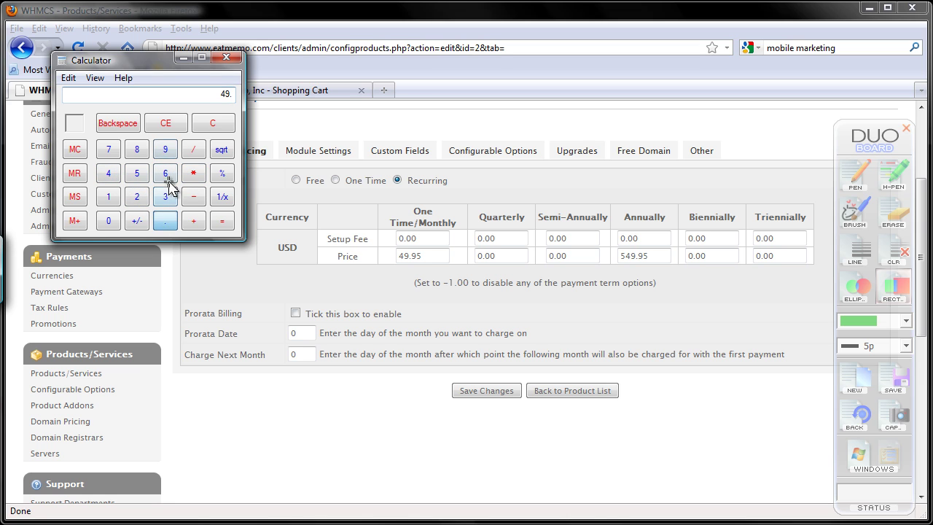
left_click(165, 150)
left_click(139, 171)
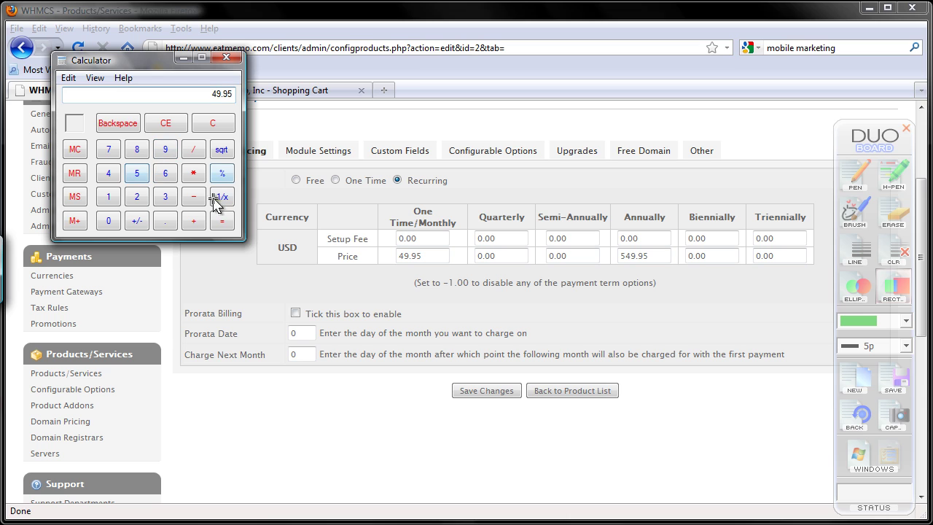
left_click(220, 223)
double_click(732, 255)
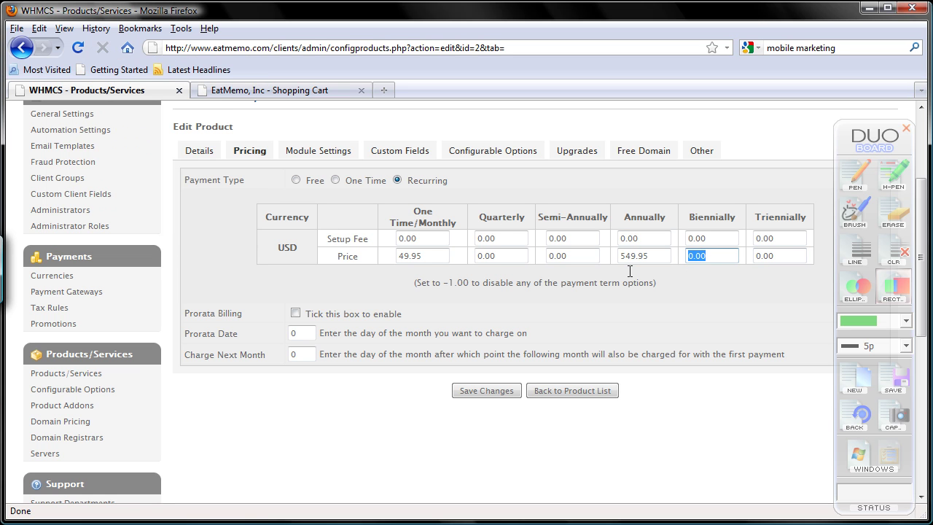
type("1098")
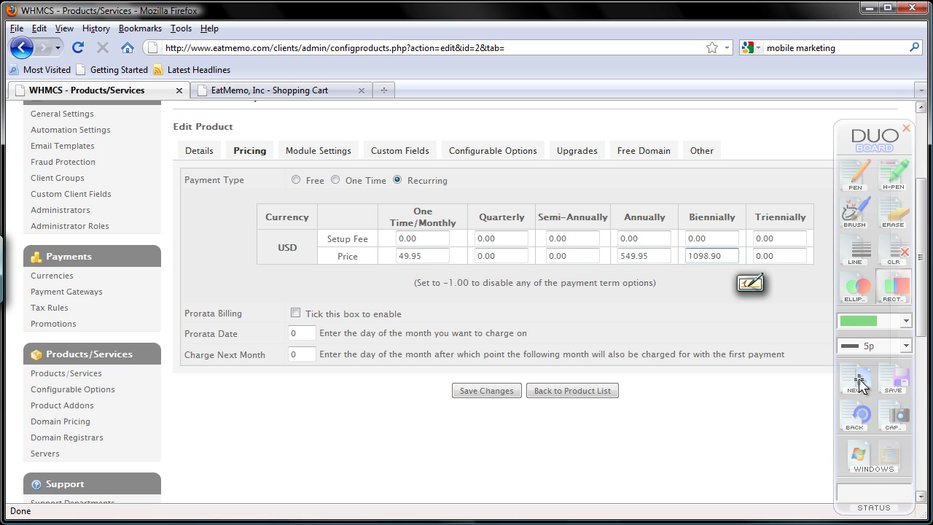
Outline the Prorata billing rows with a DUOboard rectangle annotation
mouse_move(180, 309)
left_mouse_down()
mouse_move(187, 371)
mouse_move(342, 379)
left_mouse_up()
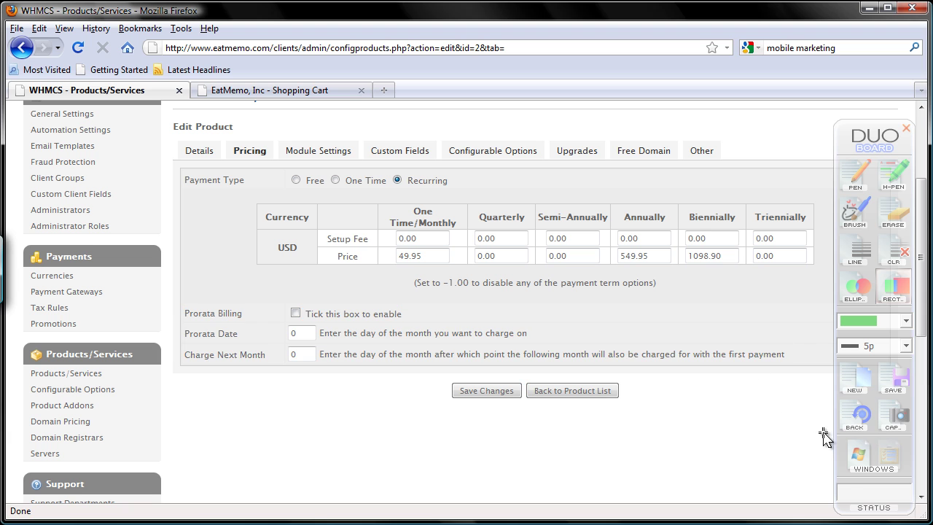
left_click(863, 455)
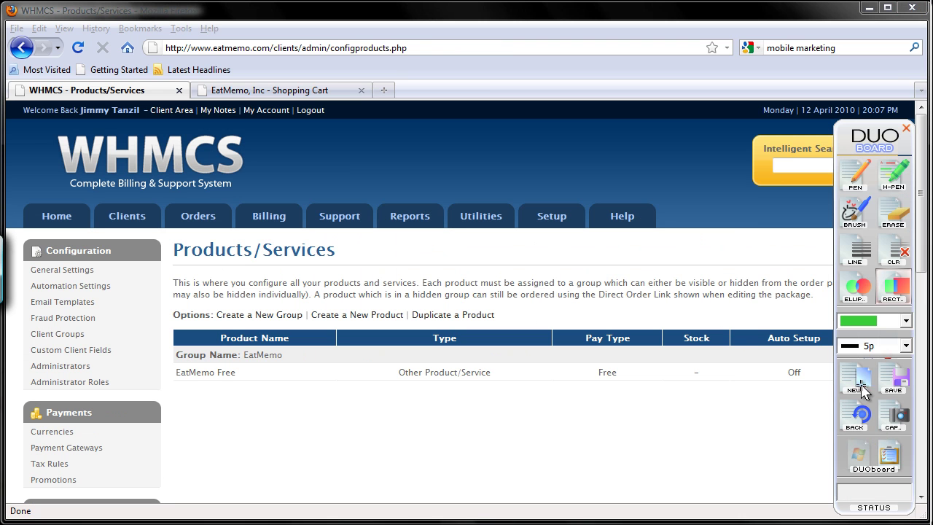
left_click(856, 409)
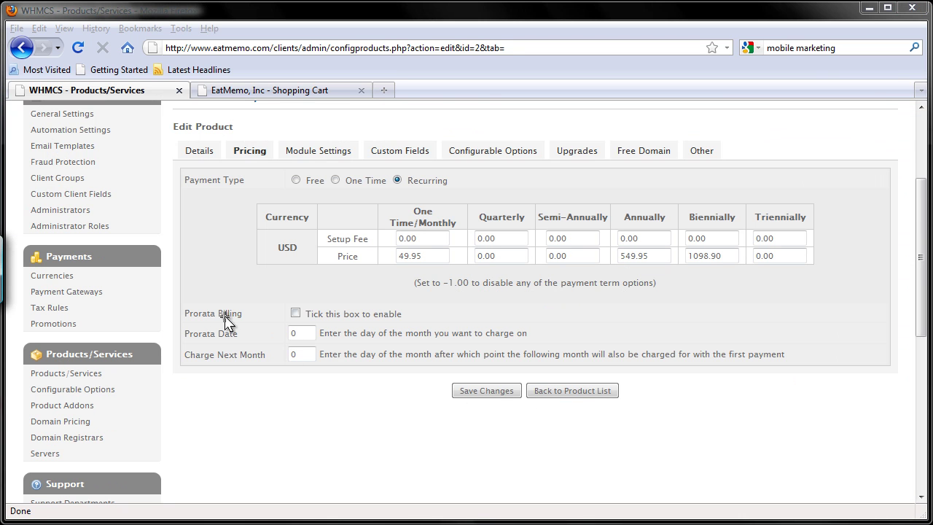
mouse_move(176, 288)
left_mouse_down()
mouse_move(444, 373)
mouse_move(791, 370)
left_mouse_up()
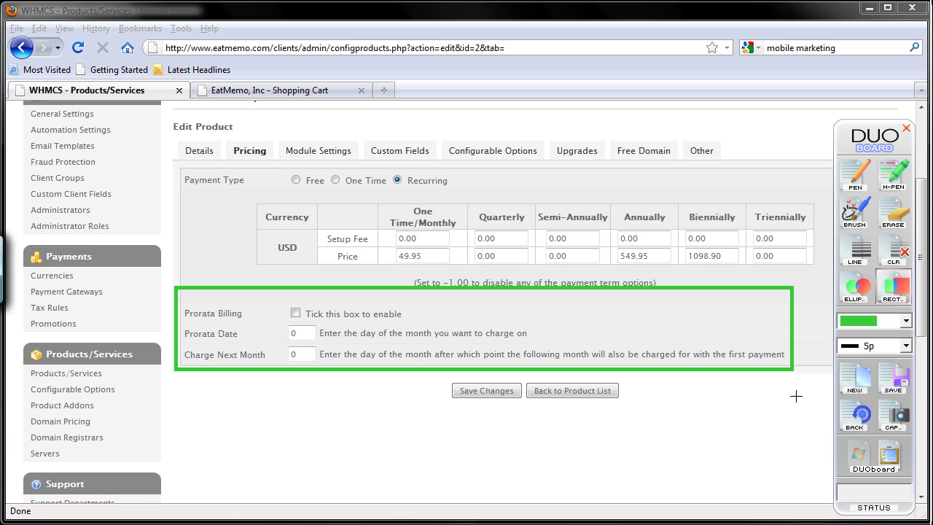
Clear the annotation and save the 49.95, 549.95 and 1098.90 prices
left_click(864, 458)
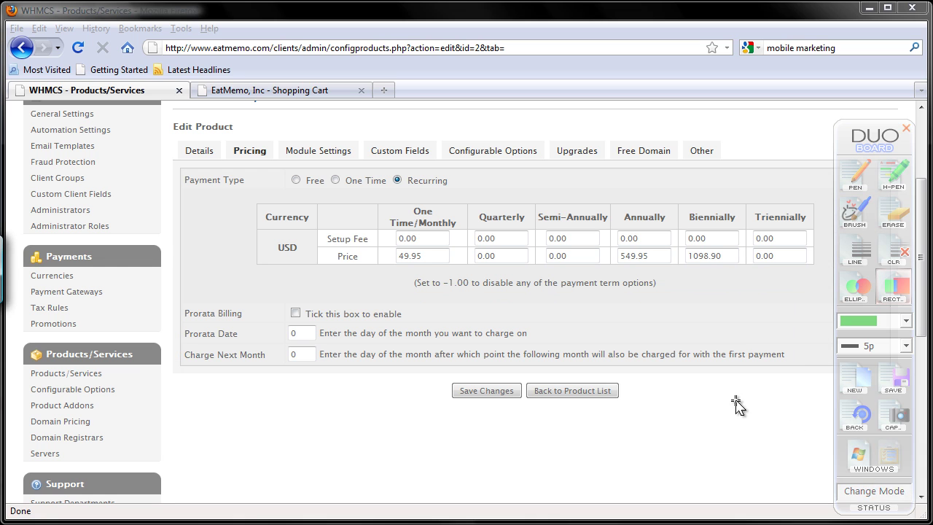
left_click(478, 392)
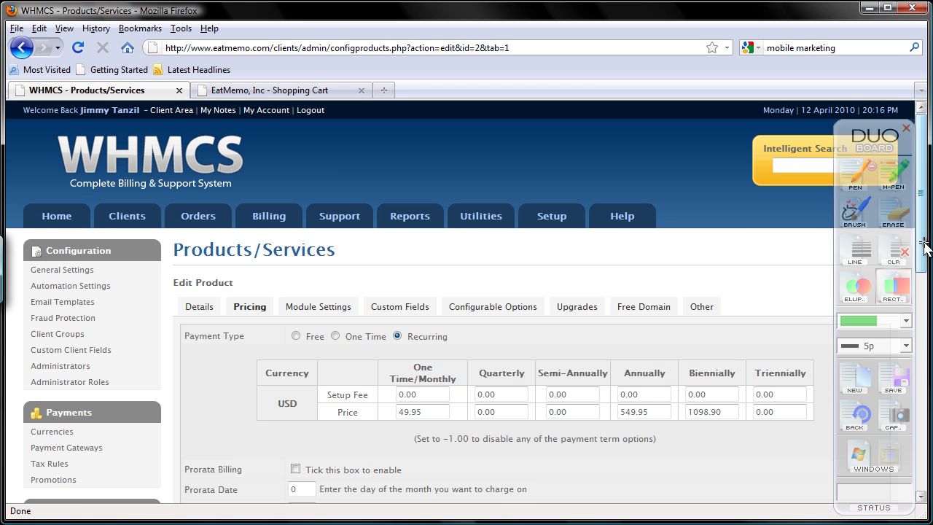
left_click_drag(924, 247, 922, 292)
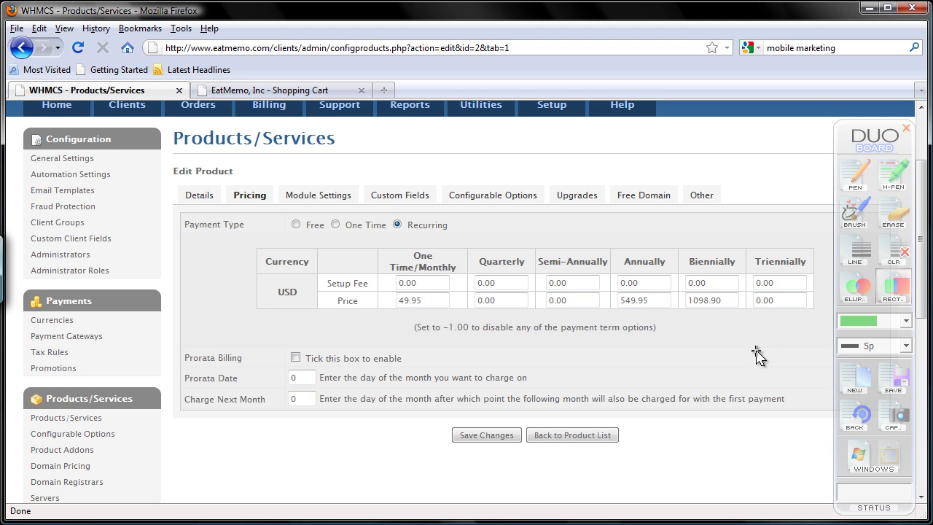
mouse_move(269, 104)
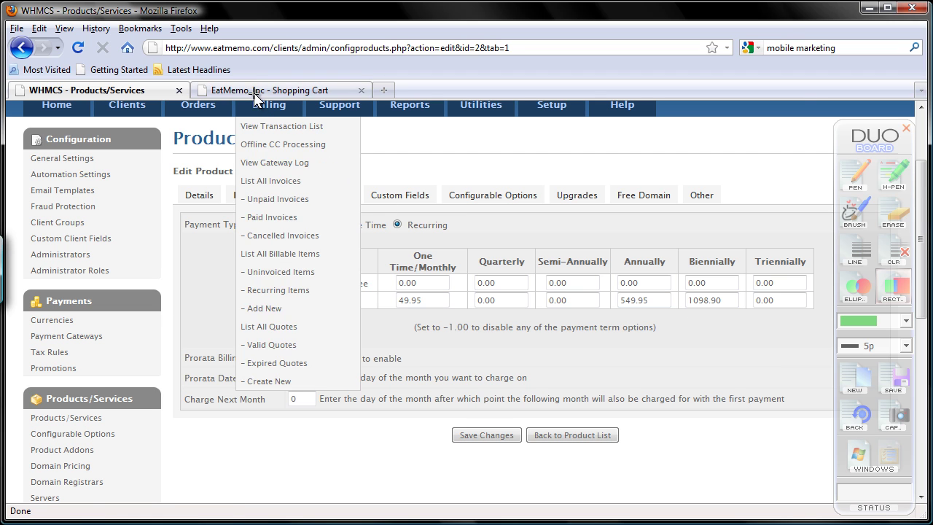
left_click(262, 90)
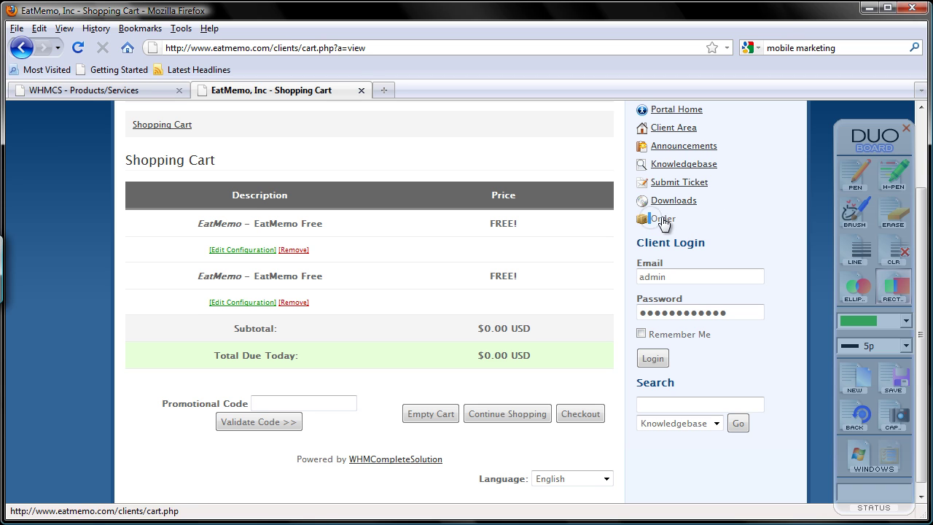
left_click(662, 220)
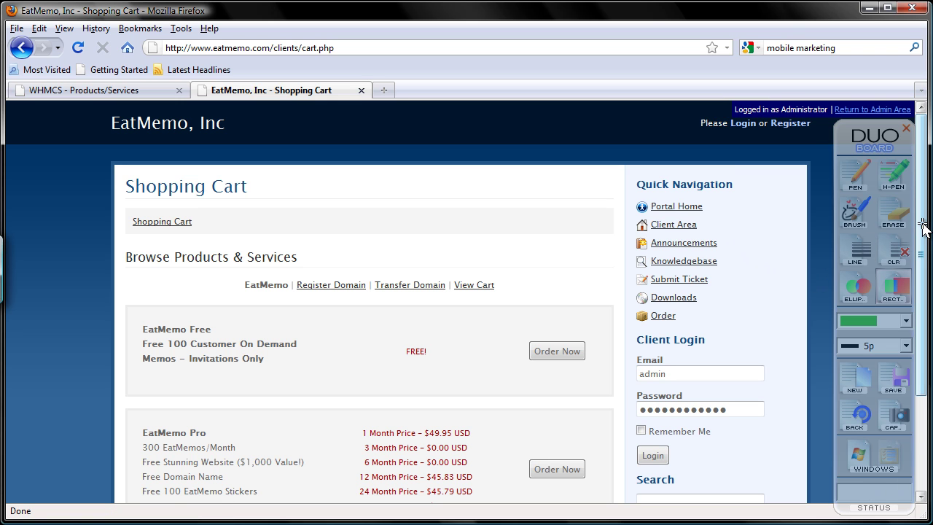
left_click_drag(922, 228, 924, 331)
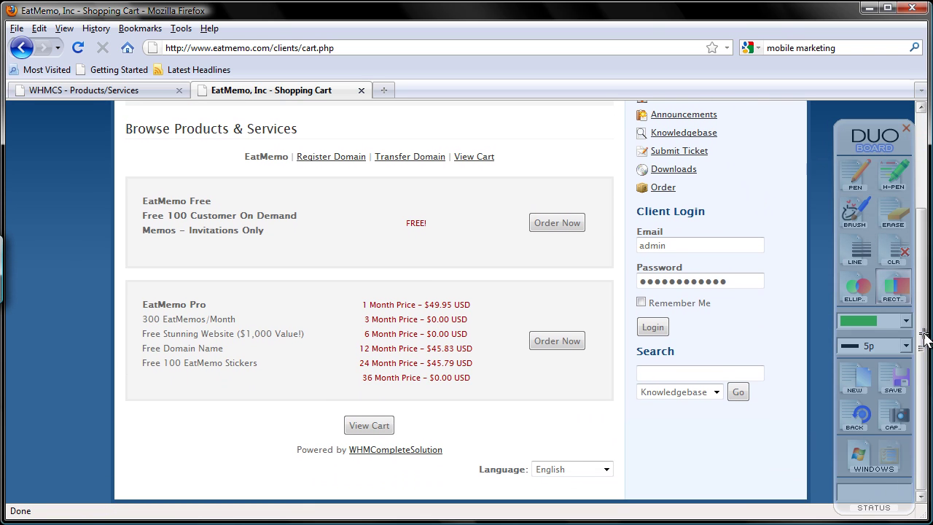
left_click(858, 387)
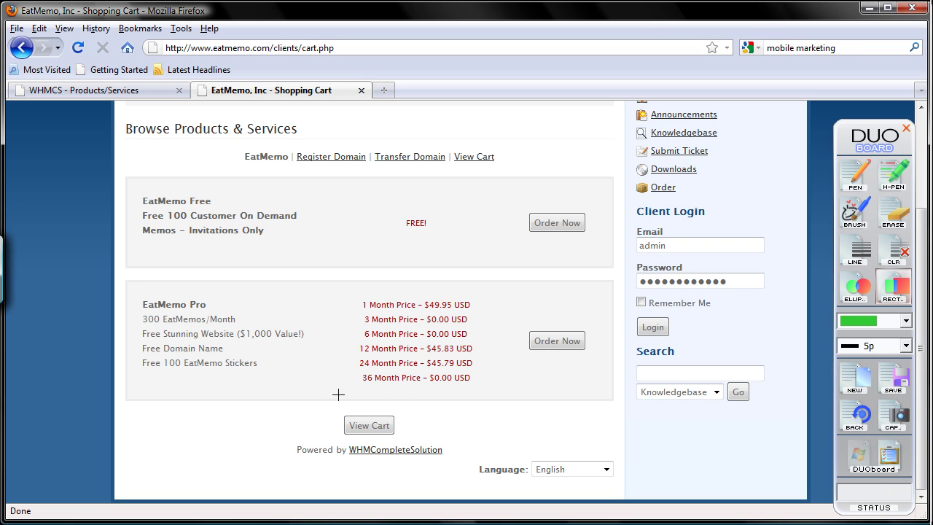
left_click_drag(348, 371, 491, 403)
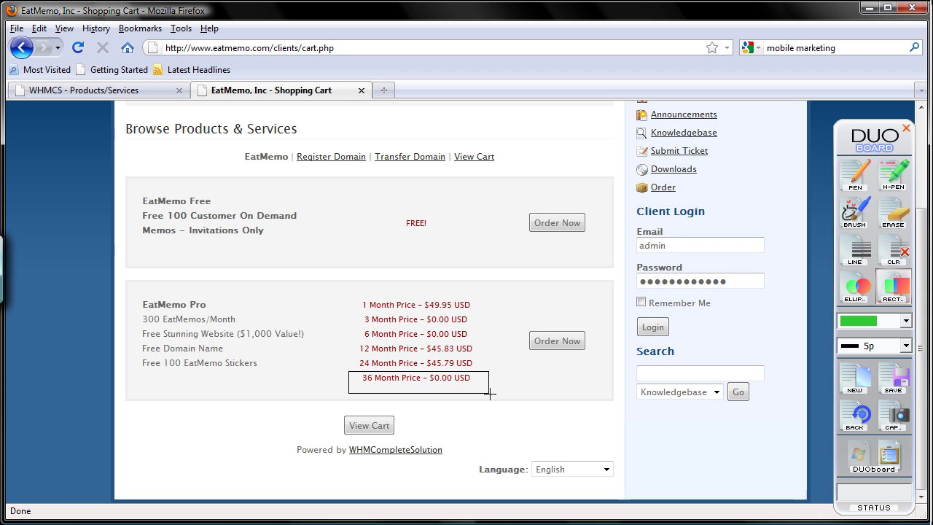
left_click_drag(345, 310, 493, 339)
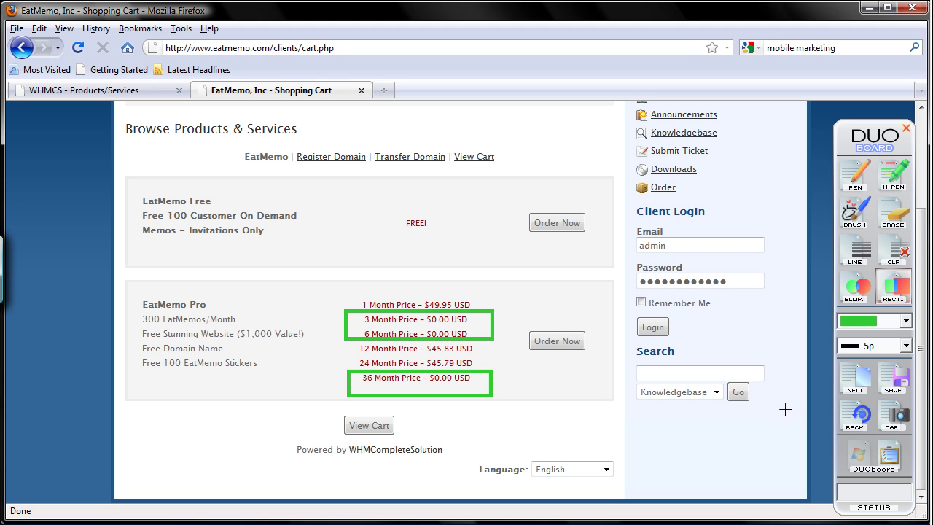
left_click(857, 378)
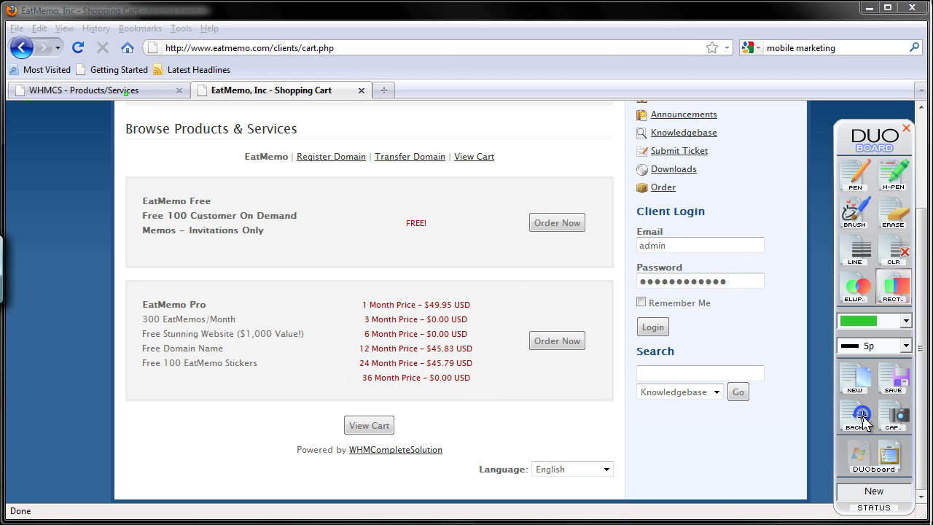
left_click(888, 456)
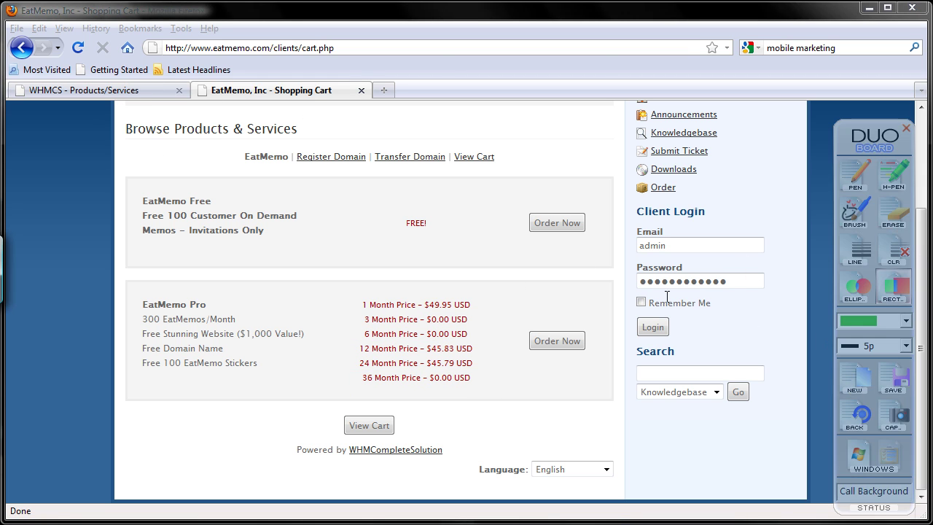
Bring up the product's Pricing tab and box the note about using -1.00 to disable terms
left_click(85, 90)
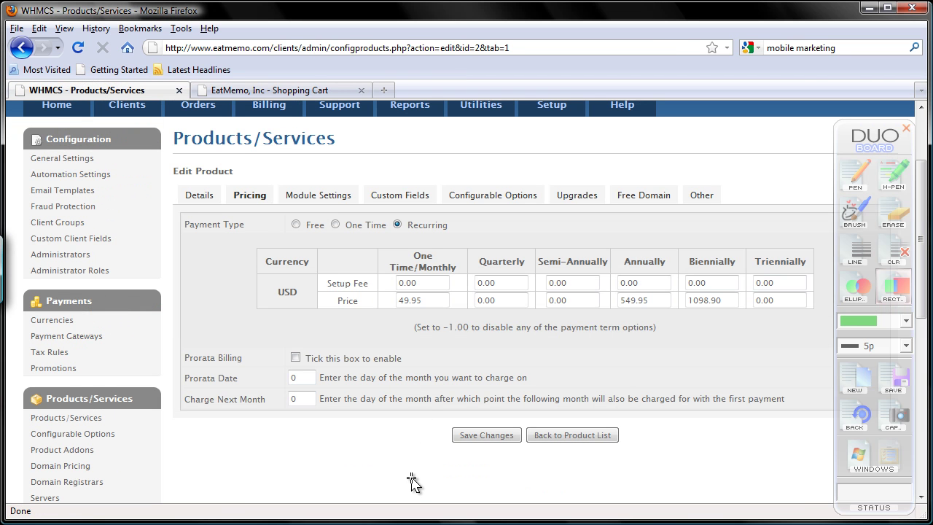
left_click(856, 385)
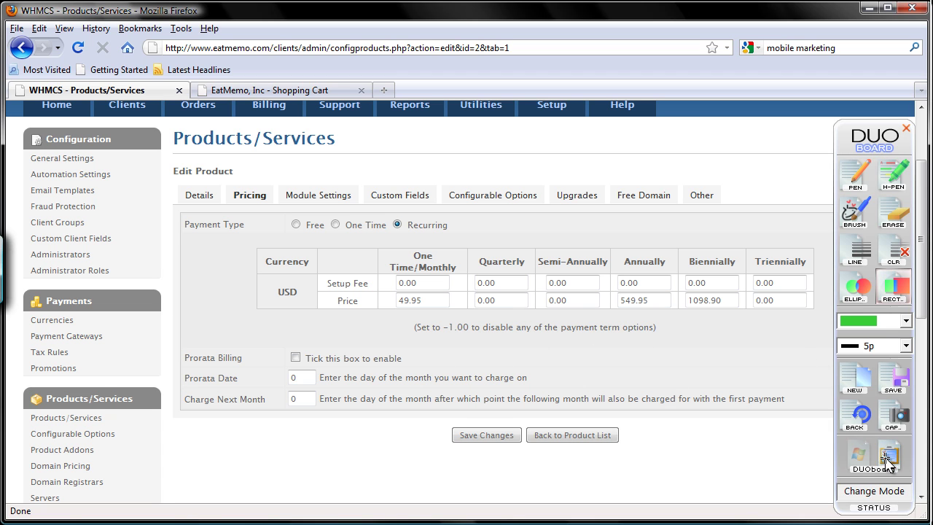
left_click(888, 455)
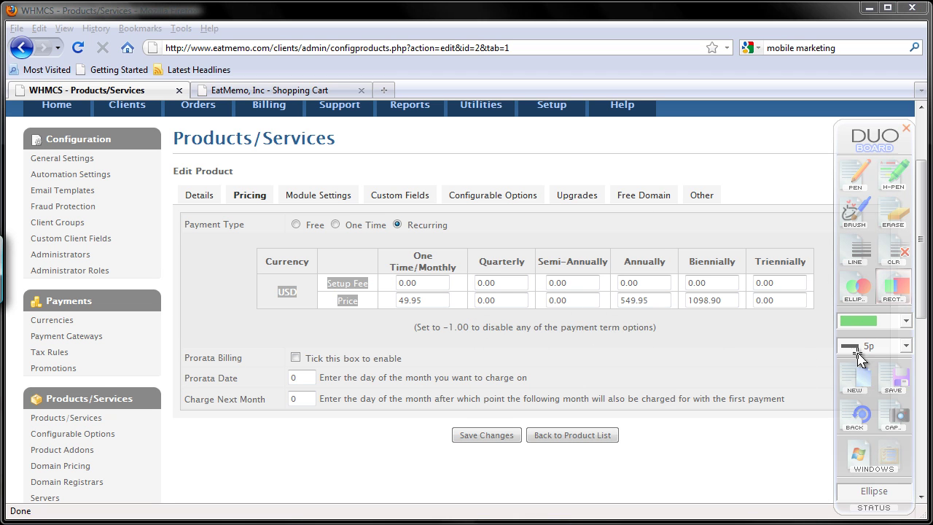
left_click_drag(856, 354, 750, 356)
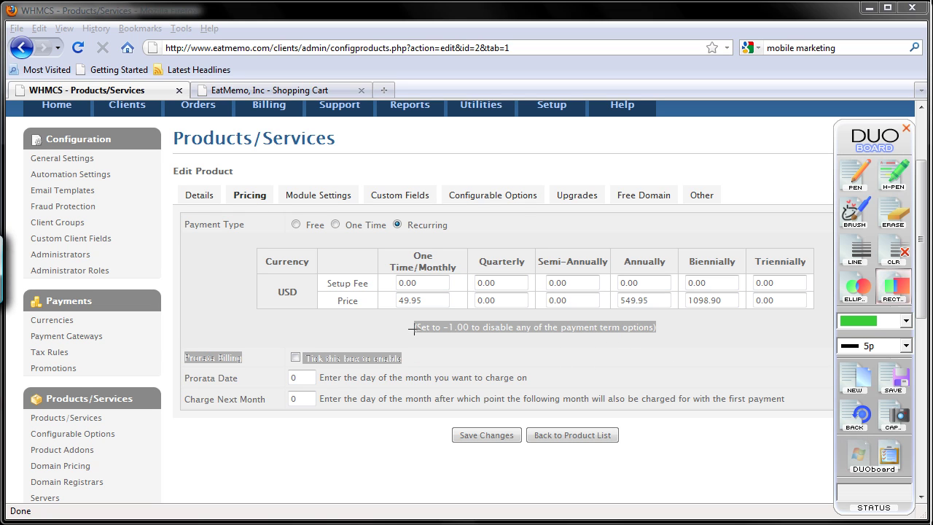
left_click_drag(406, 312, 675, 342)
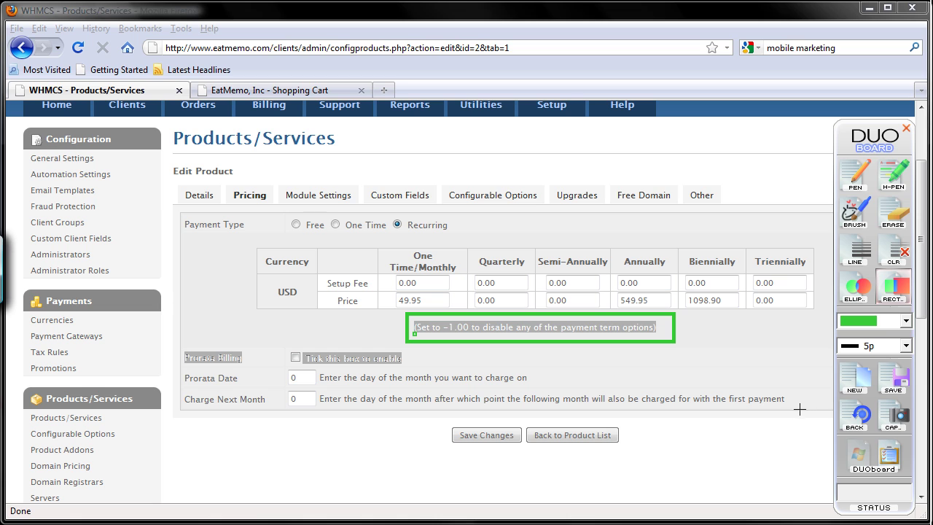
left_click(851, 384)
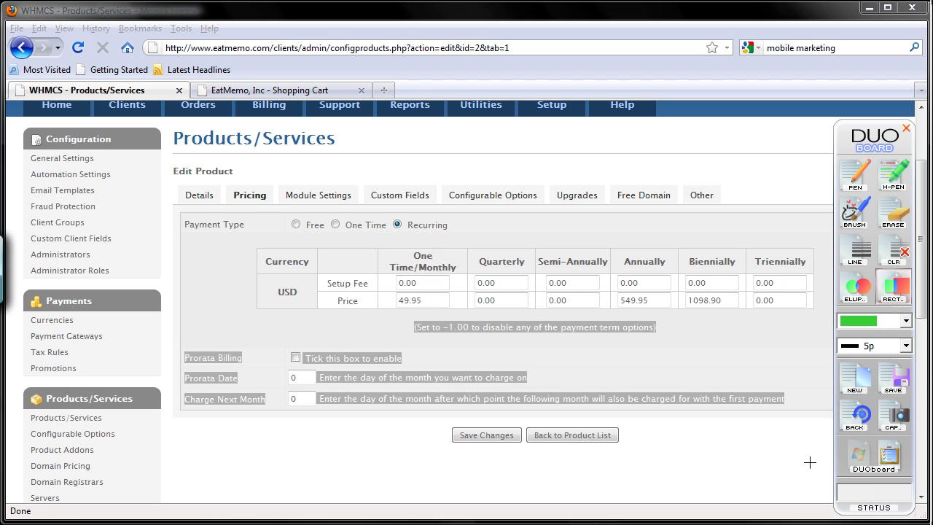
Set the Quarterly, Semi-Annually and Triennially prices to -1.00 and save
left_click(774, 469)
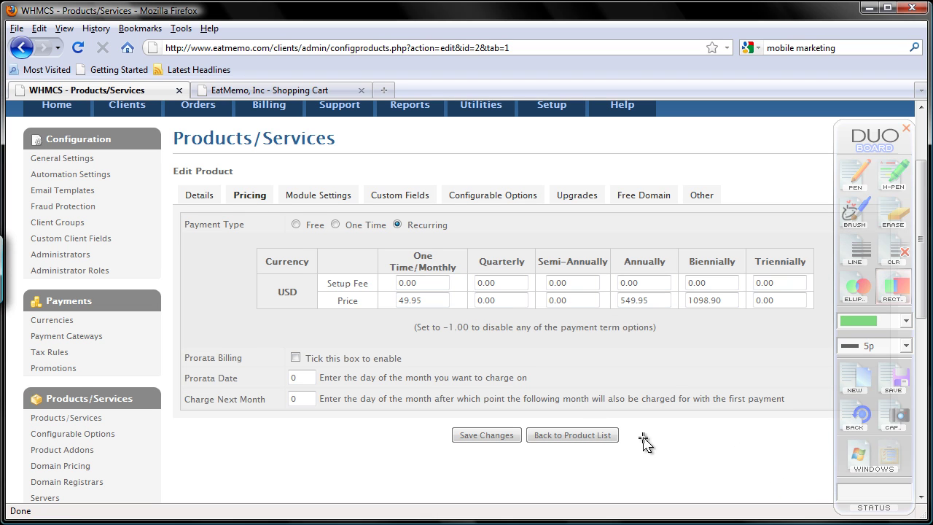
left_click_drag(508, 301, 477, 301)
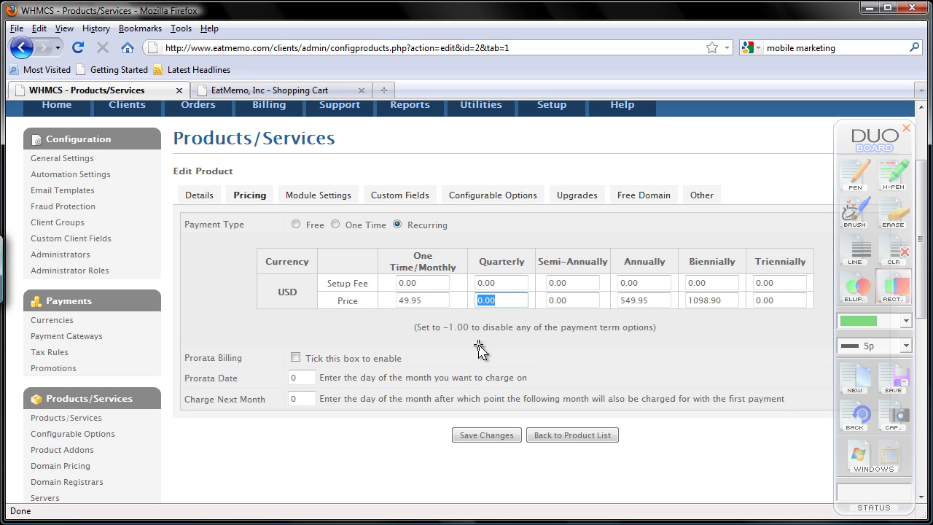
type("-1")
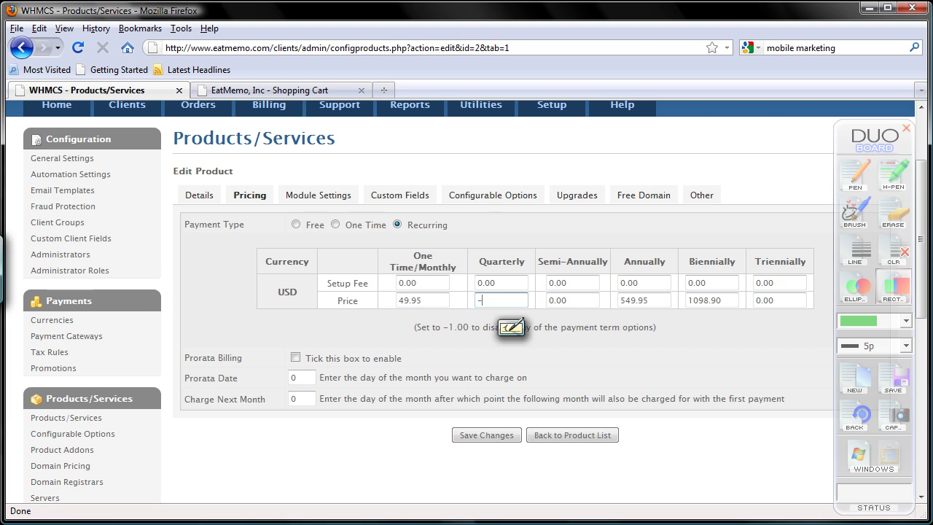
key("Tab")
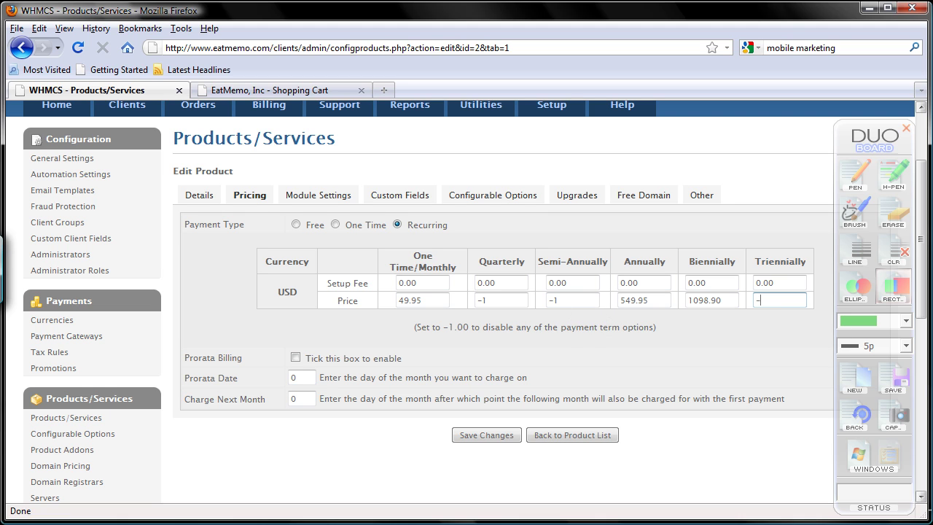
type("1")
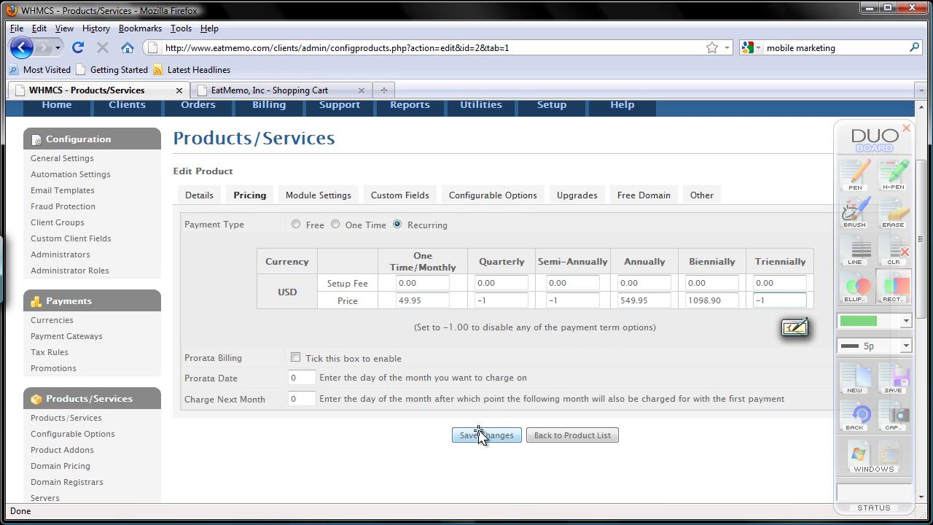
left_click(480, 435)
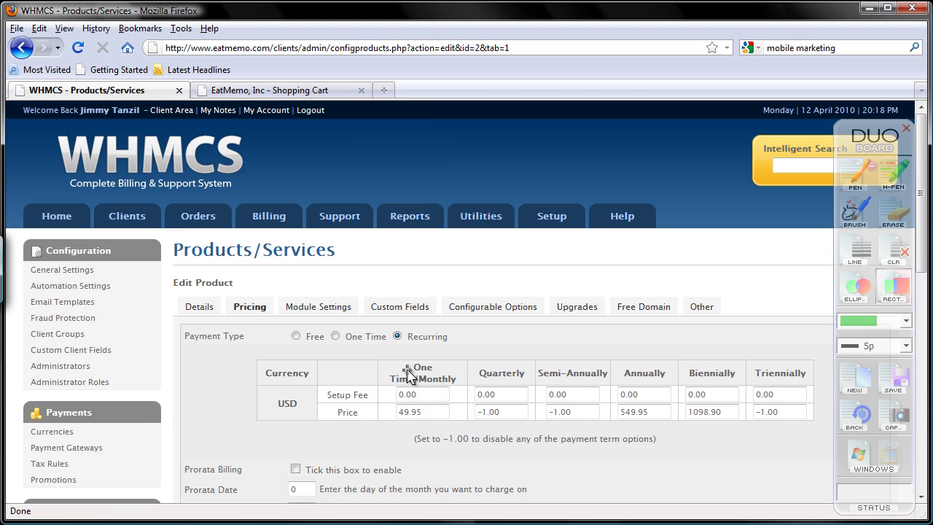
Reload the shopping cart and mark EatMemo Pro's remaining 24-month $45.79 price
left_click(290, 90)
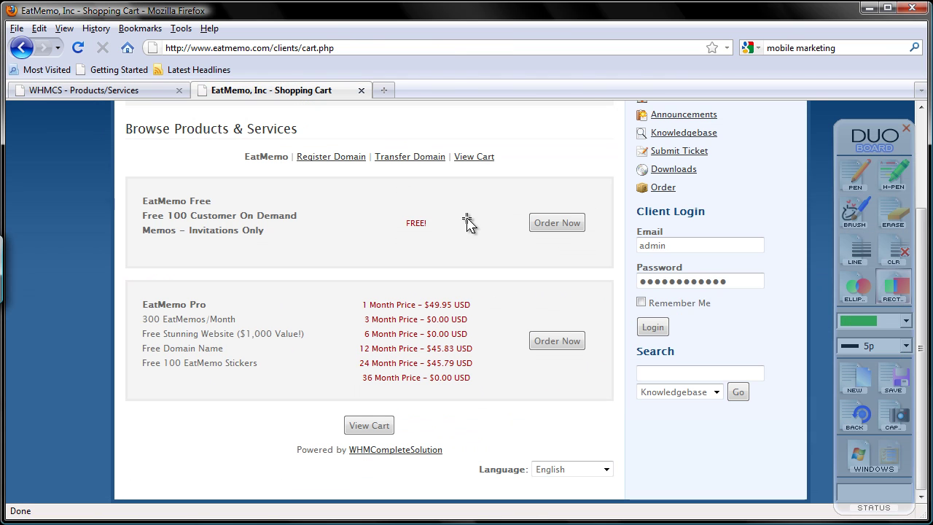
key("F5")
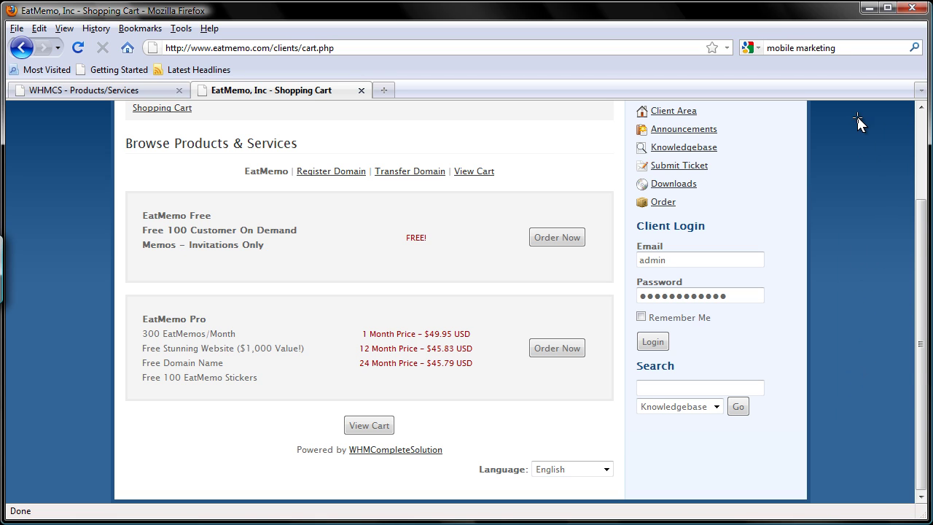
left_click(855, 175)
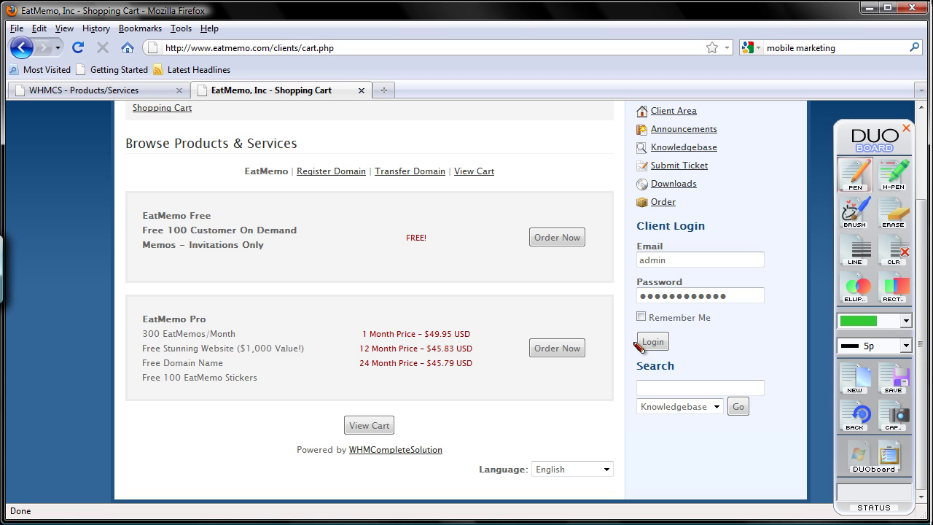
mouse_move(550, 422)
left_mouse_down()
mouse_move(513, 394)
mouse_move(482, 395)
left_mouse_up()
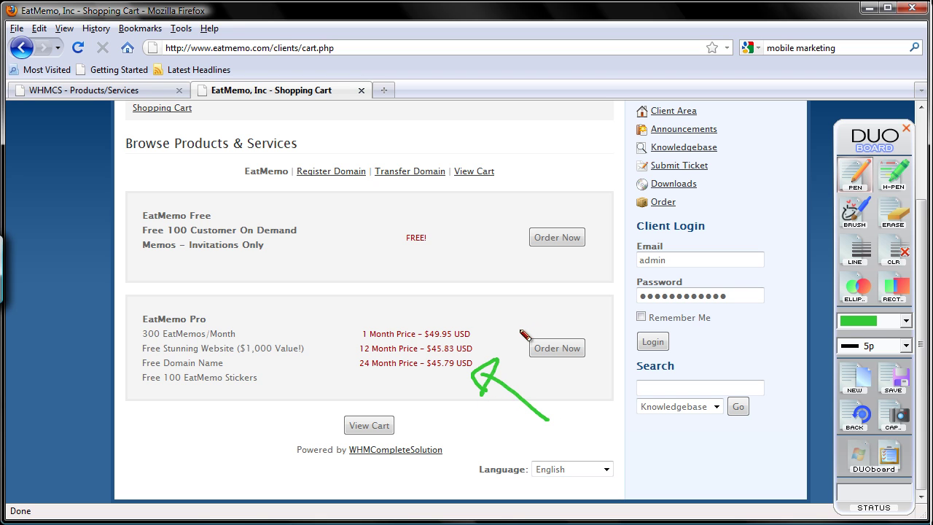
mouse_move(432, 373)
left_mouse_down()
mouse_move(459, 342)
mouse_move(430, 373)
left_mouse_up()
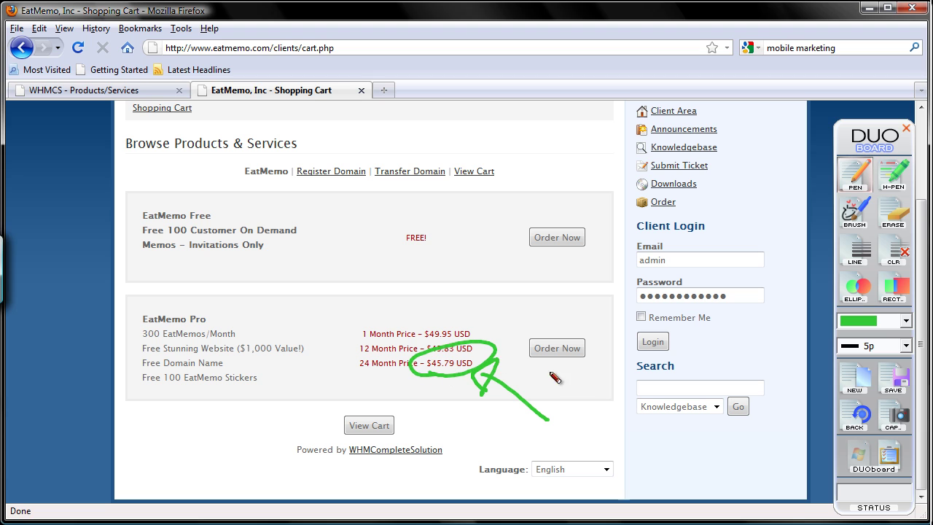
left_click(855, 384)
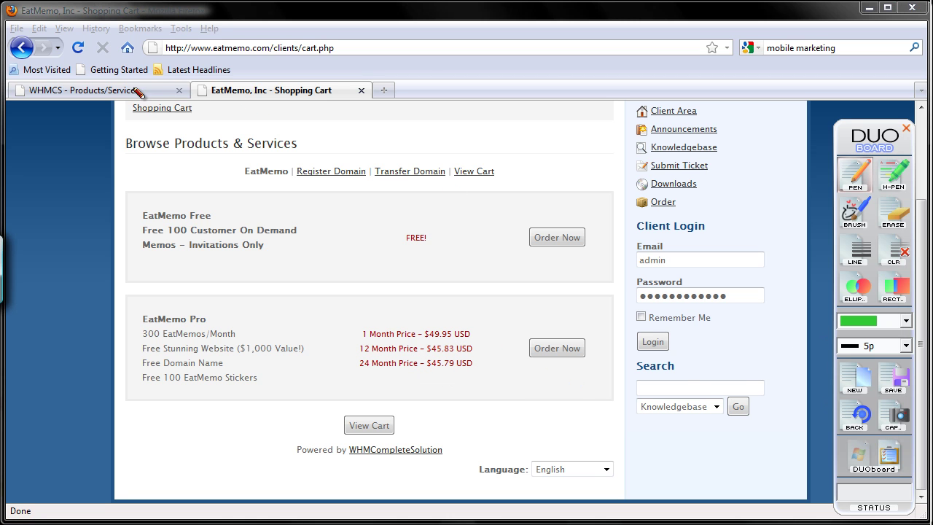
left_click(883, 455)
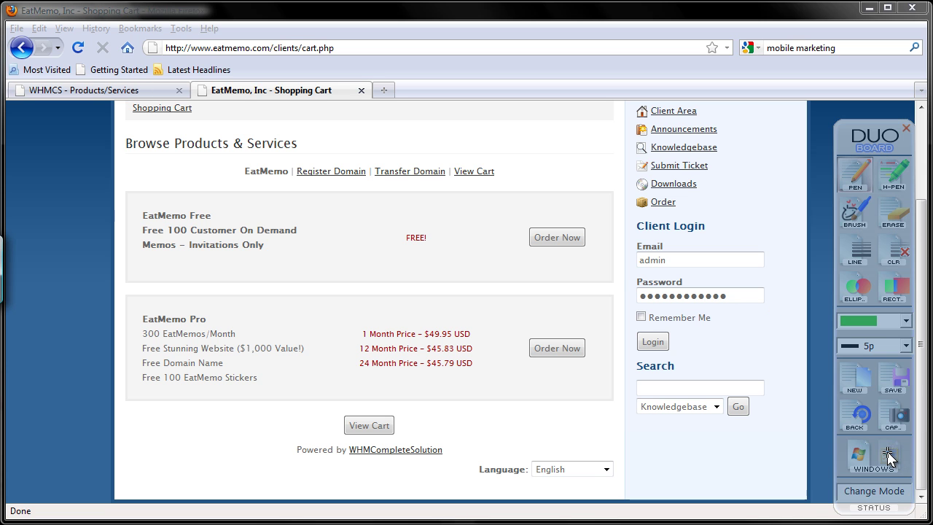
Go from the Products/Services tab to Setup > General Settings
left_click(125, 91)
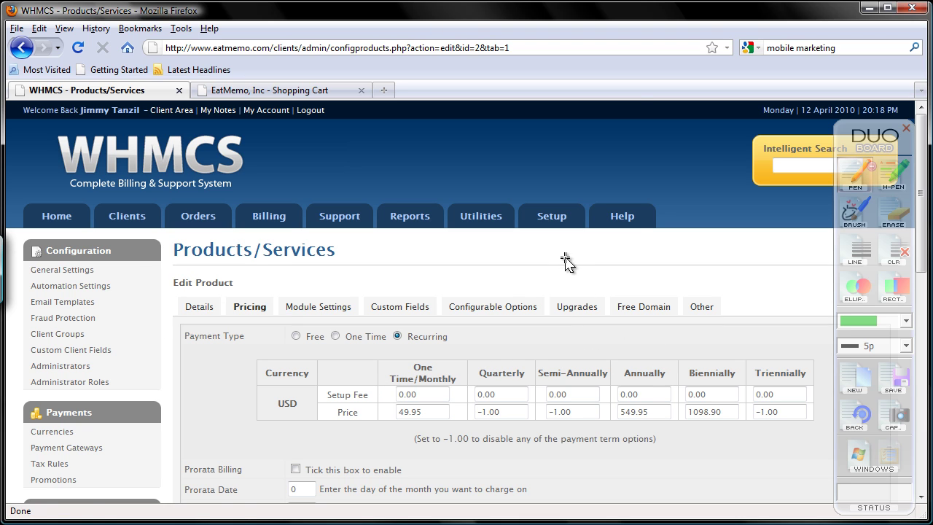
mouse_move(581, 215)
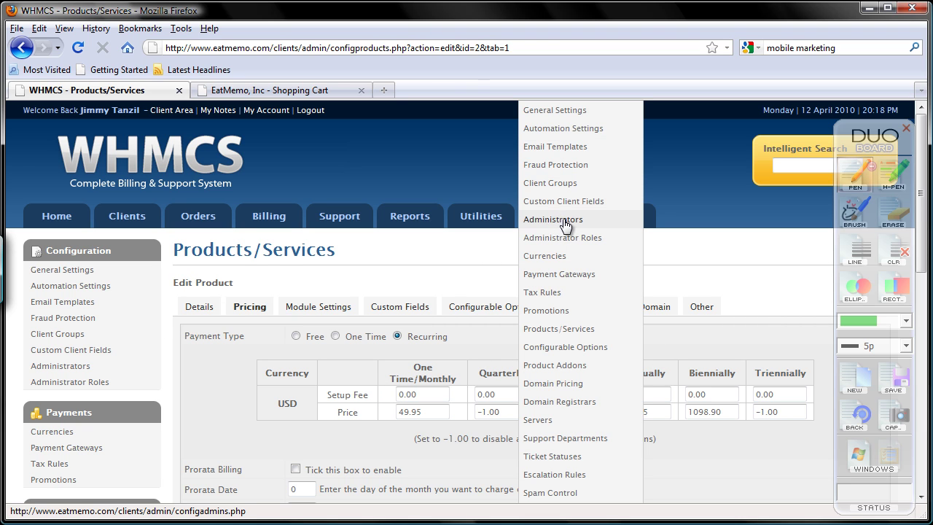
left_click(553, 119)
mouse_move(621, 216)
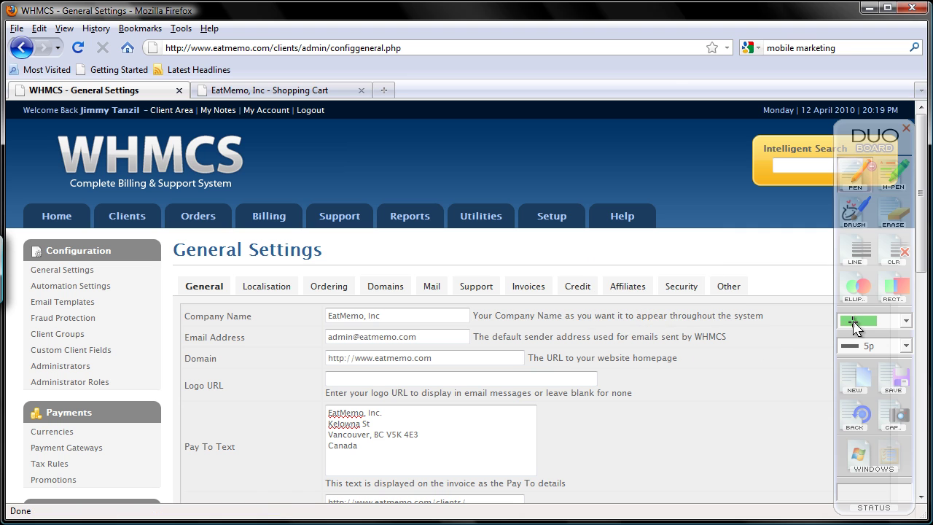
left_click_drag(926, 257, 923, 353)
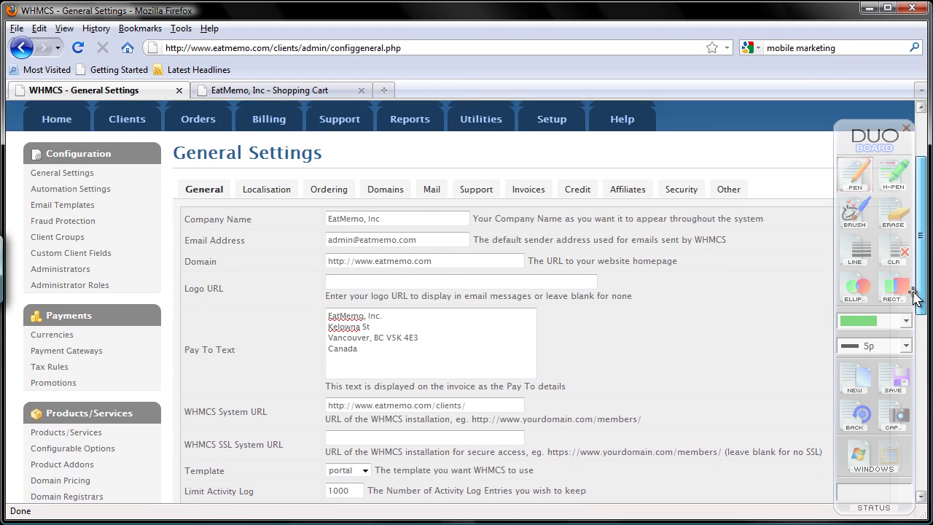
left_click_drag(923, 354, 921, 286)
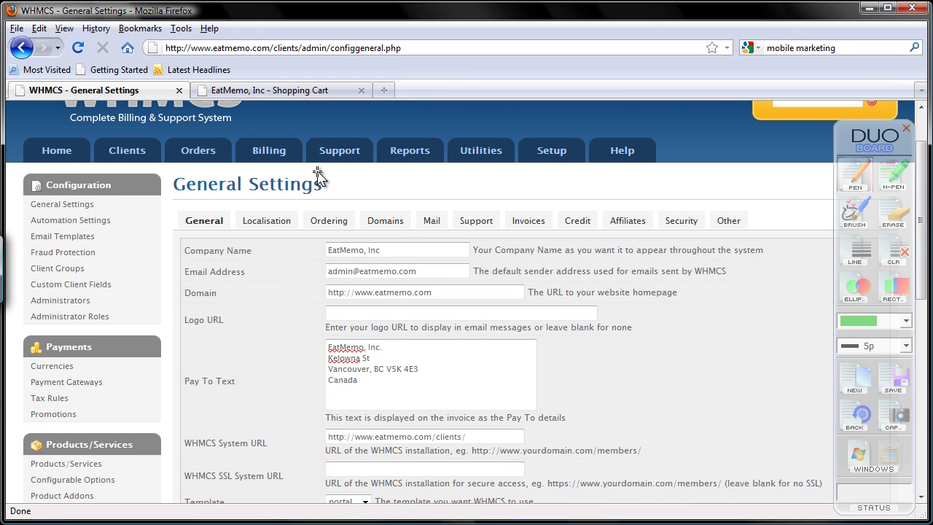
On the Ordering tab, untick Monthly Pricing Breakdown and save the settings
left_click(325, 220)
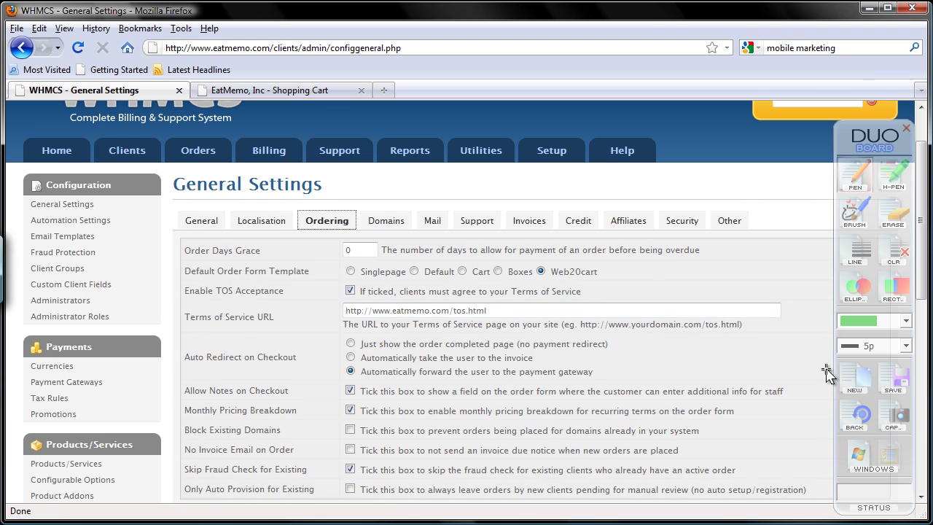
left_click_drag(920, 306, 926, 327)
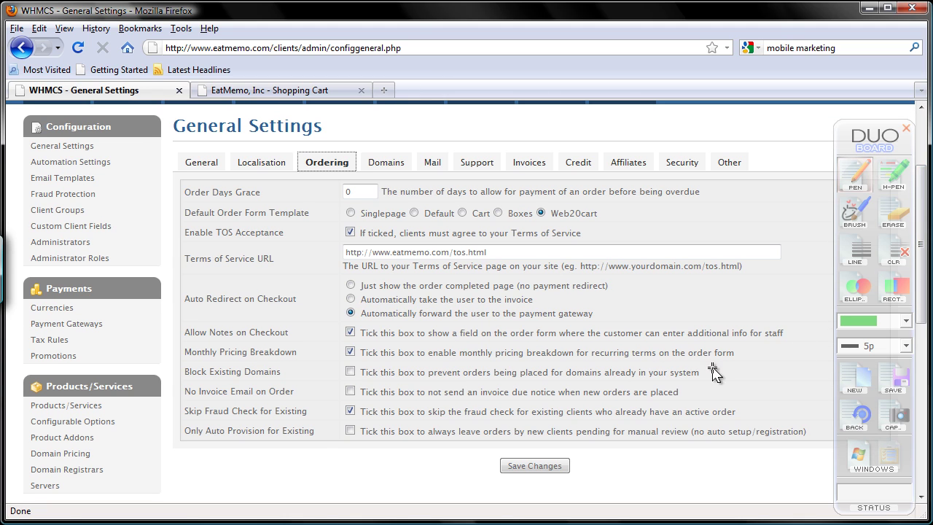
left_click(854, 380)
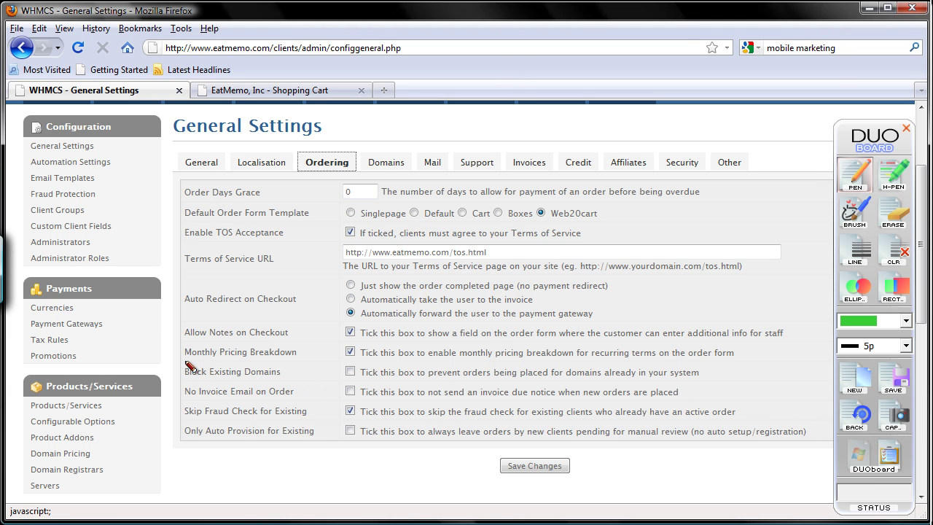
left_click_drag(188, 364, 204, 366)
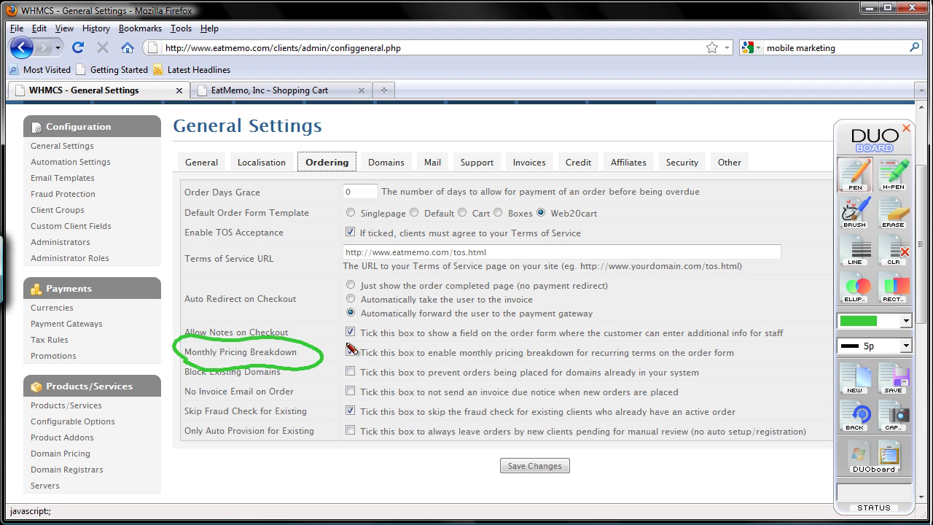
left_click_drag(350, 349, 352, 350)
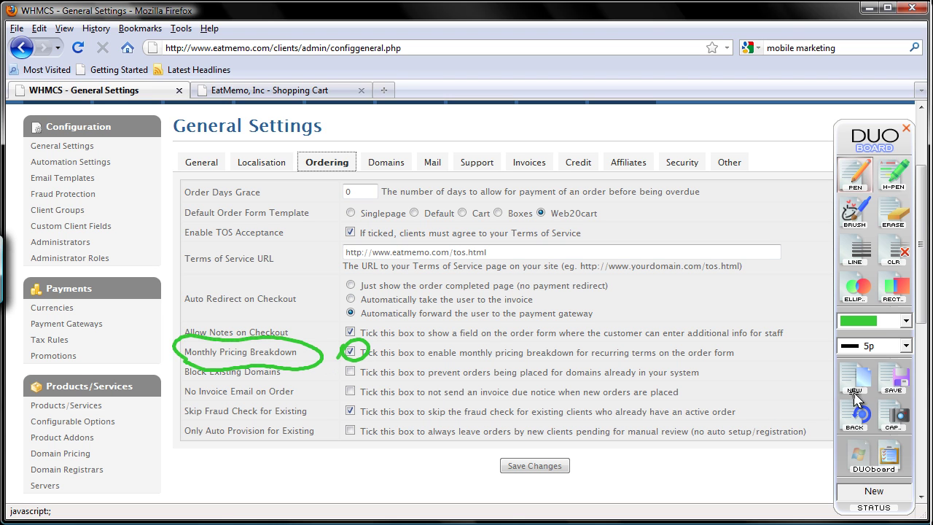
left_click(866, 460)
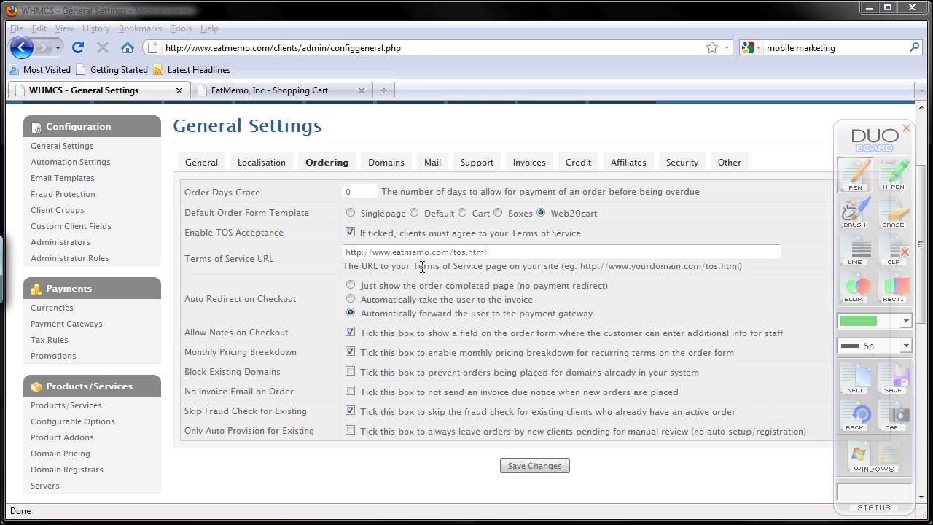
left_click(350, 352)
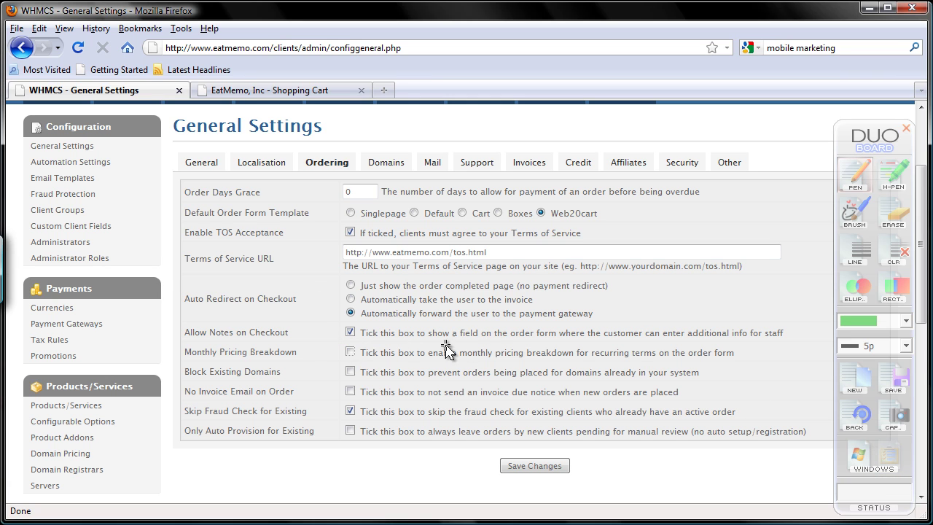
left_click(533, 466)
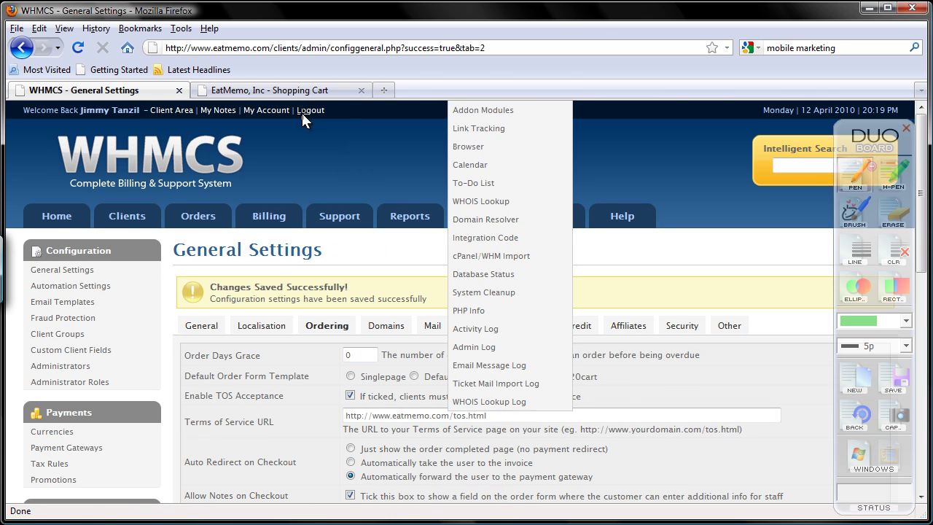
left_click(315, 90)
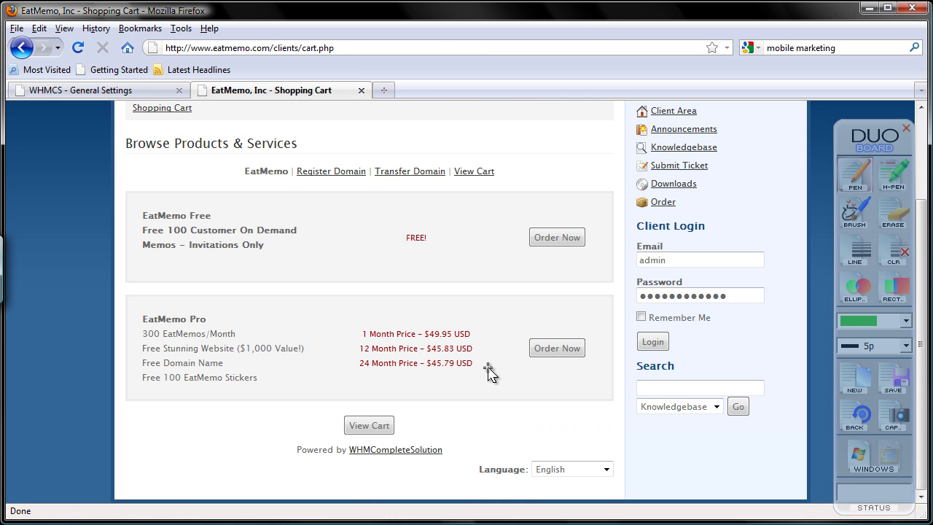
key("F5")
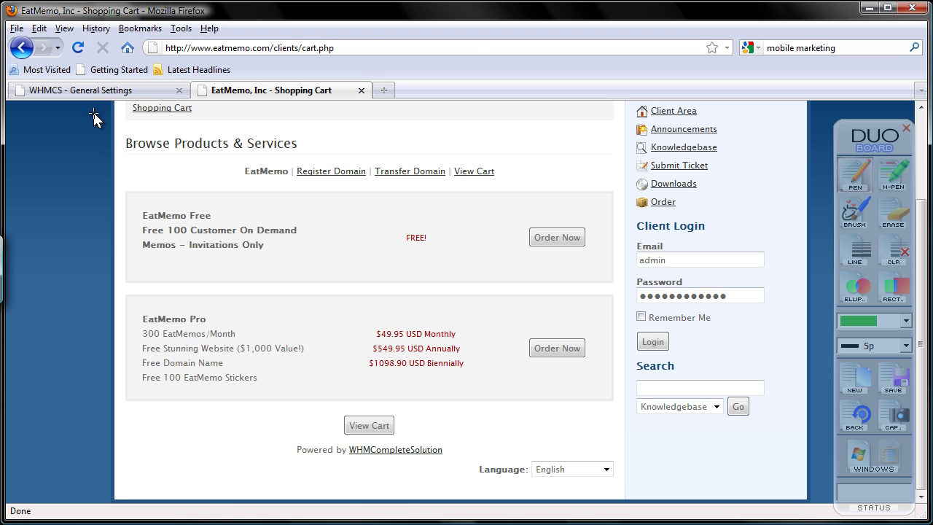
left_click(99, 90)
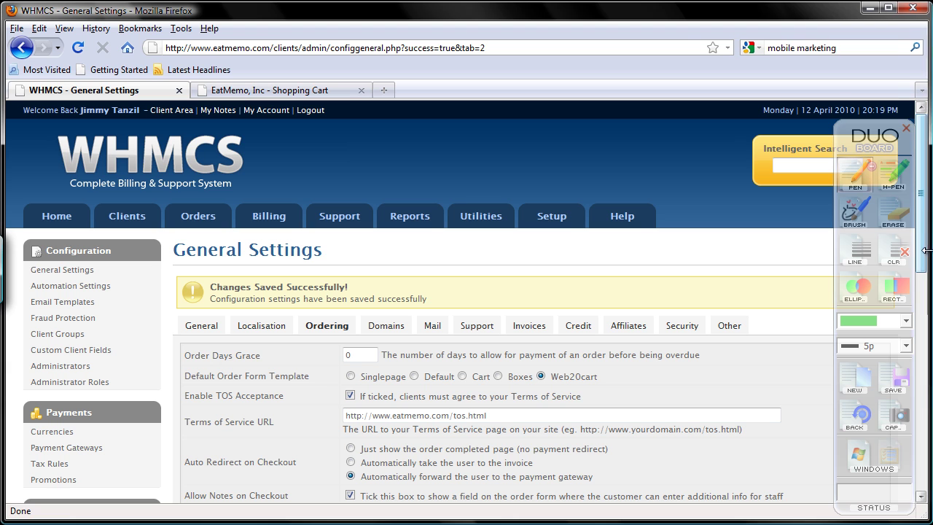
Save the Ordering tab settings with Monthly Pricing Breakdown switched back on
left_click_drag(925, 245, 926, 333)
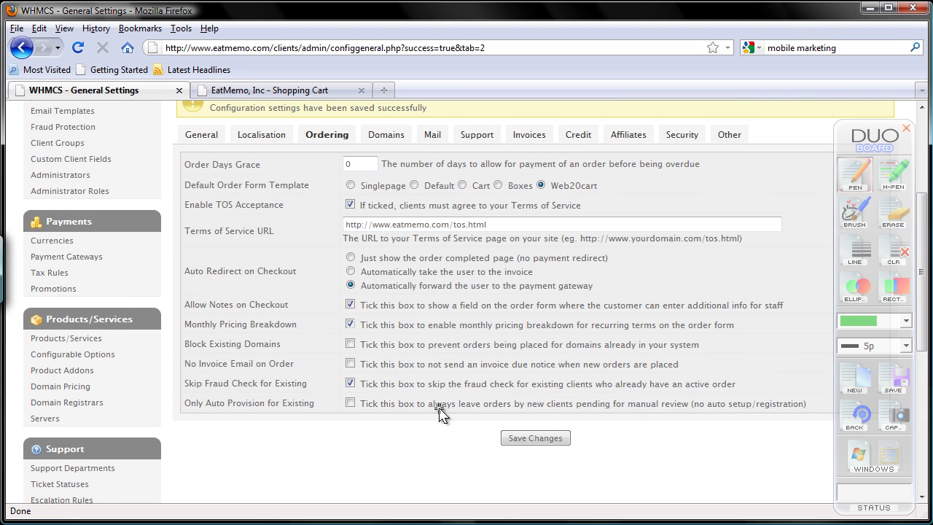
left_click(539, 438)
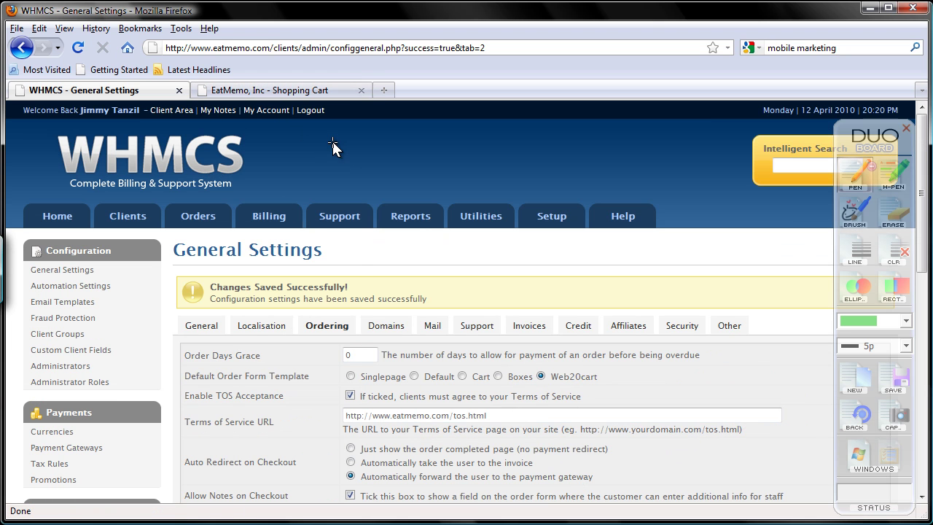
left_click(308, 89)
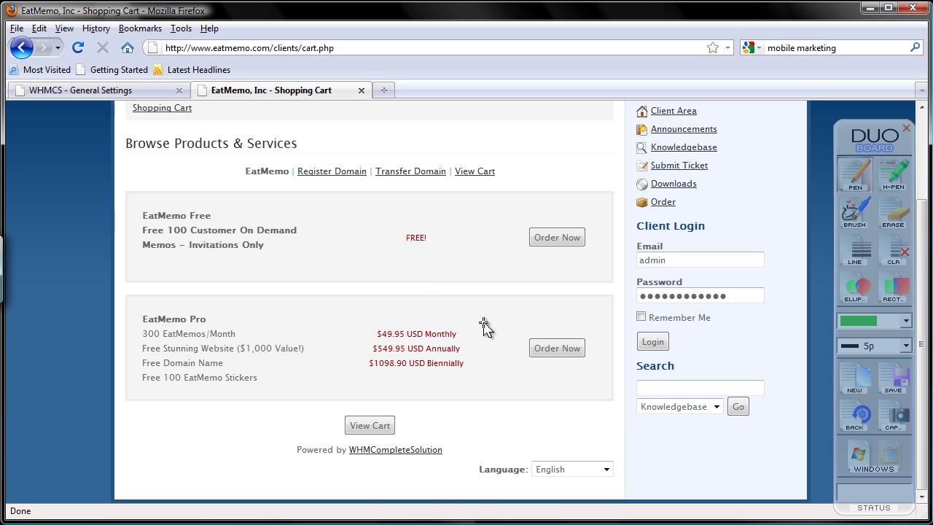
key("F5")
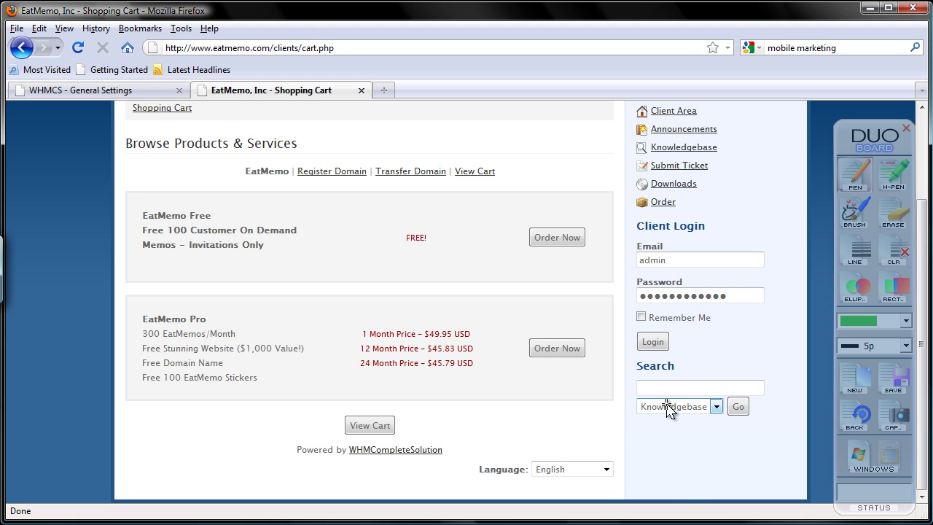
left_click(92, 90)
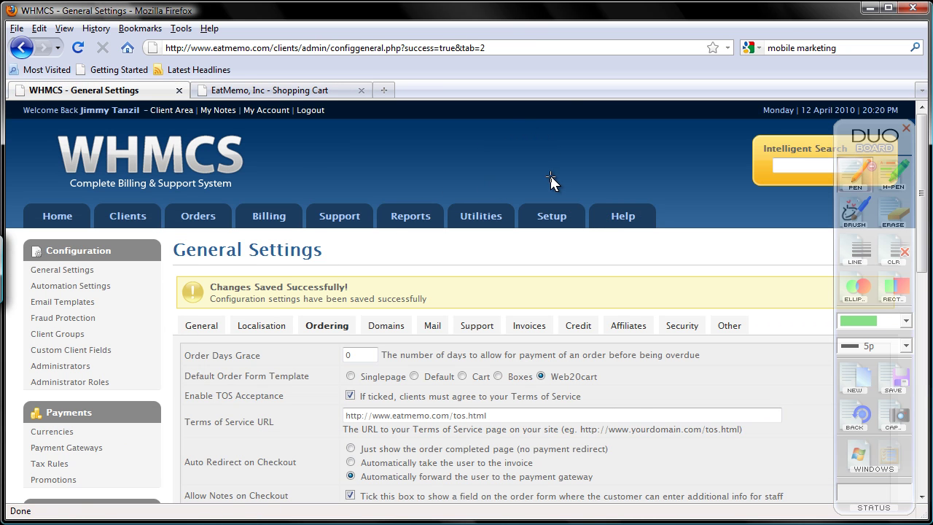
mouse_move(546, 215)
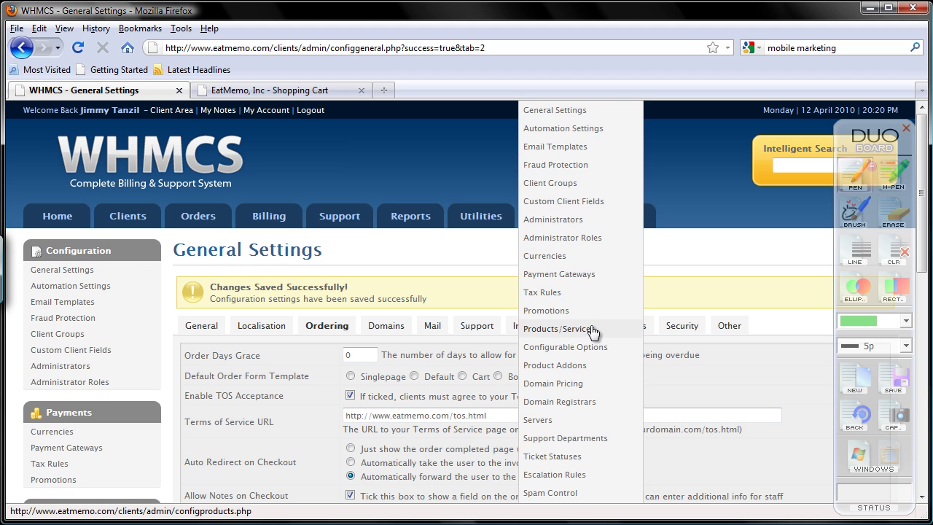
Open the EatMemo Pro product's editor from the Setup > Products/Services list
left_click(591, 332)
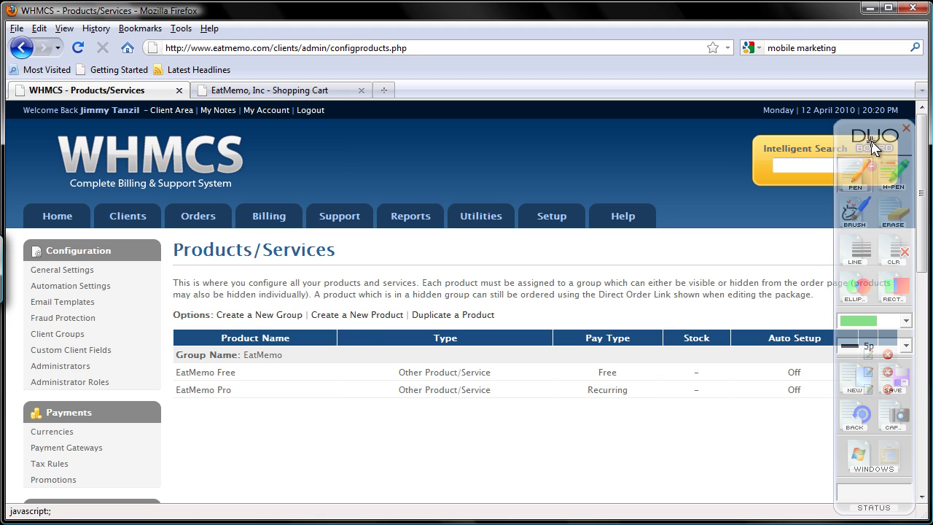
left_click_drag(873, 148, 81, 144)
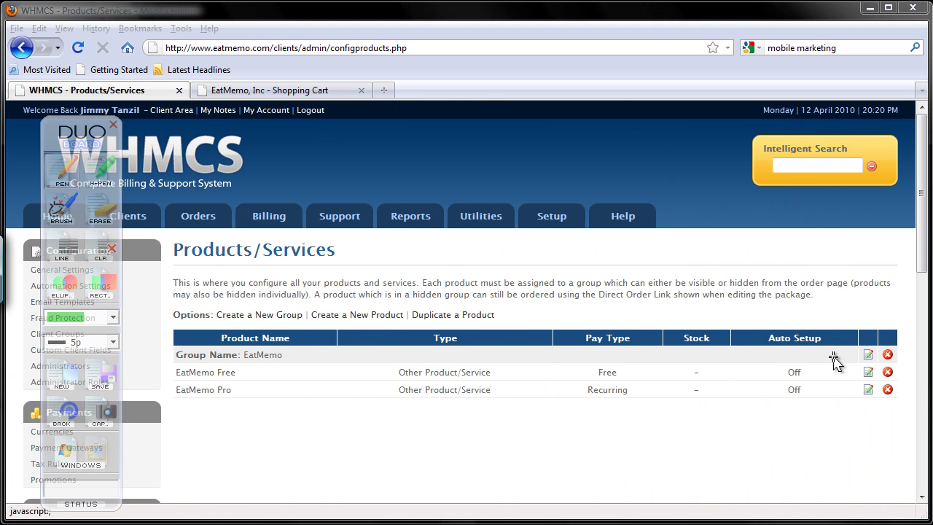
left_click(868, 390)
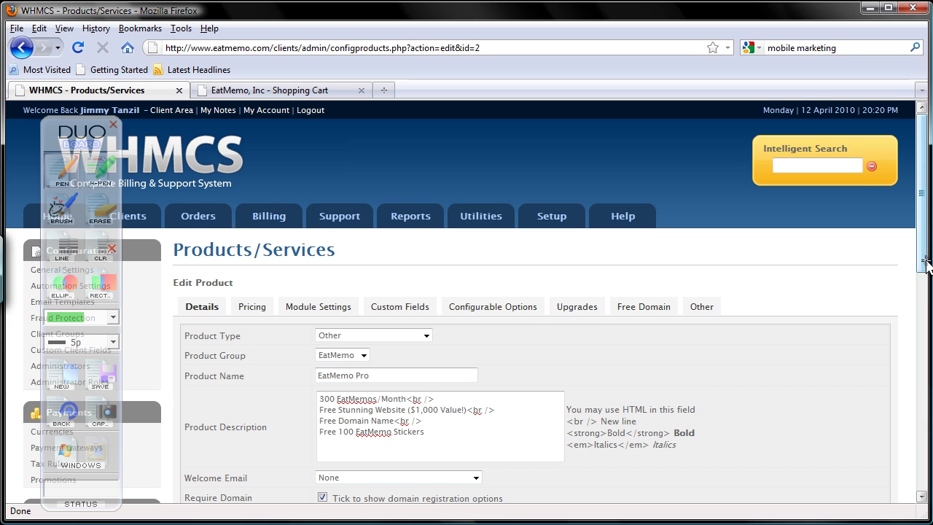
left_click_drag(926, 264, 925, 306)
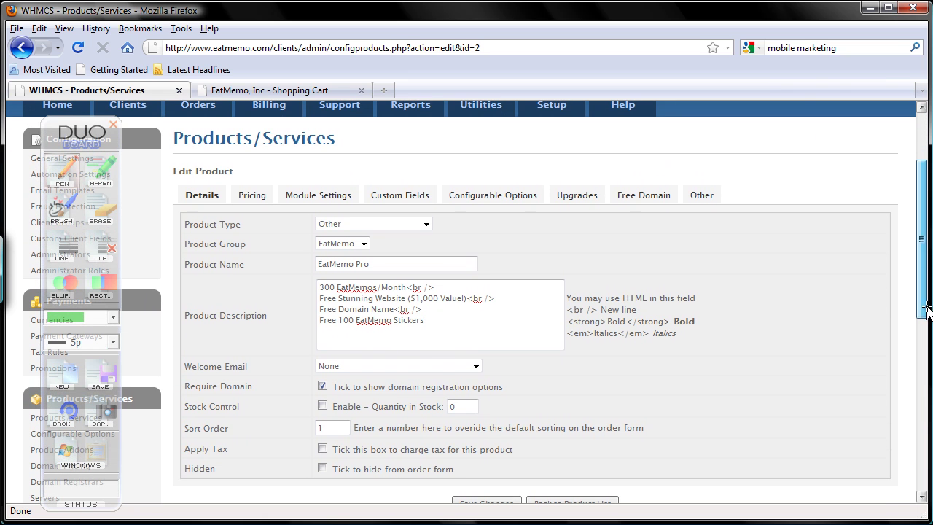
Review EatMemo Pro's Pricing, Module, Custom Fields, Configurable Options, Upgrades and Free Domain tabs
left_click(252, 197)
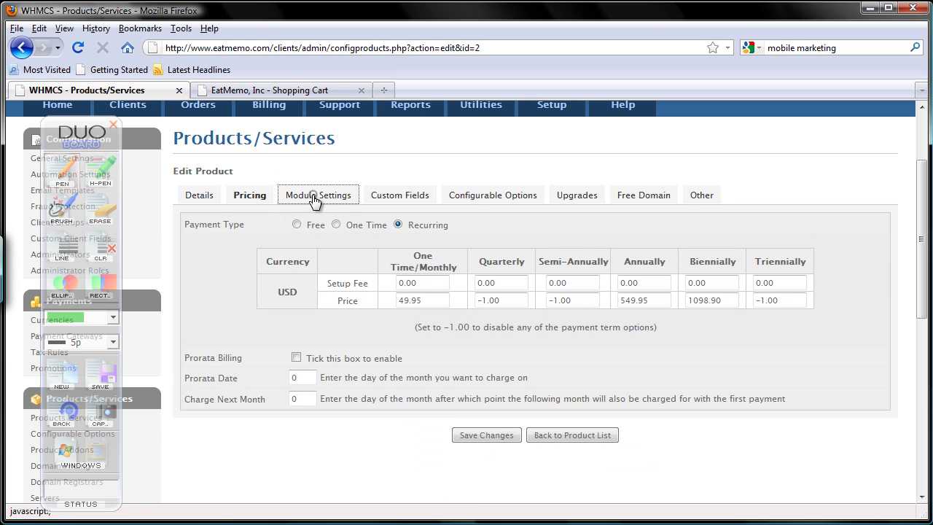
left_click(315, 197)
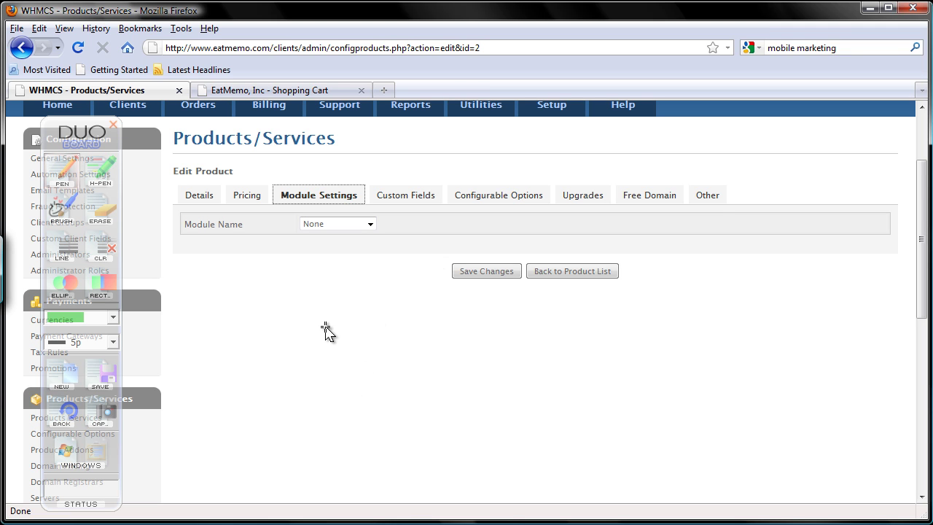
left_click(410, 195)
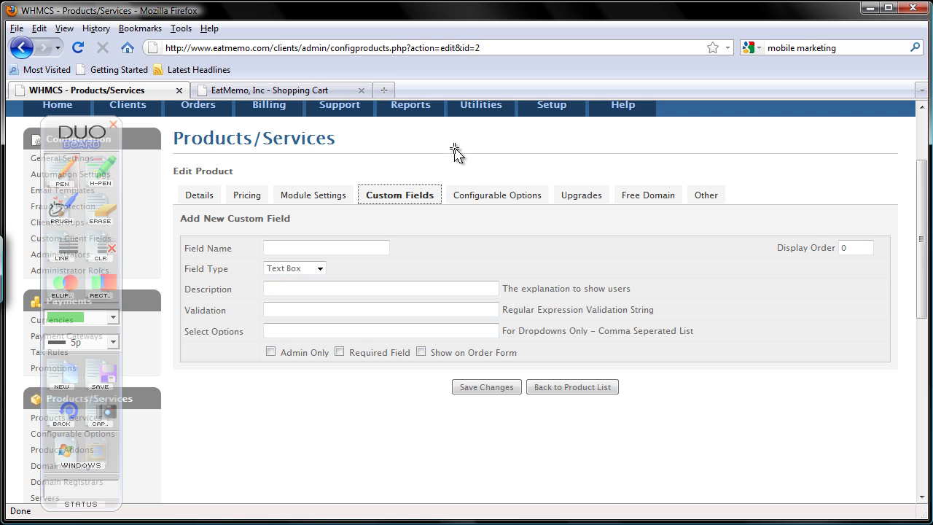
left_click(487, 202)
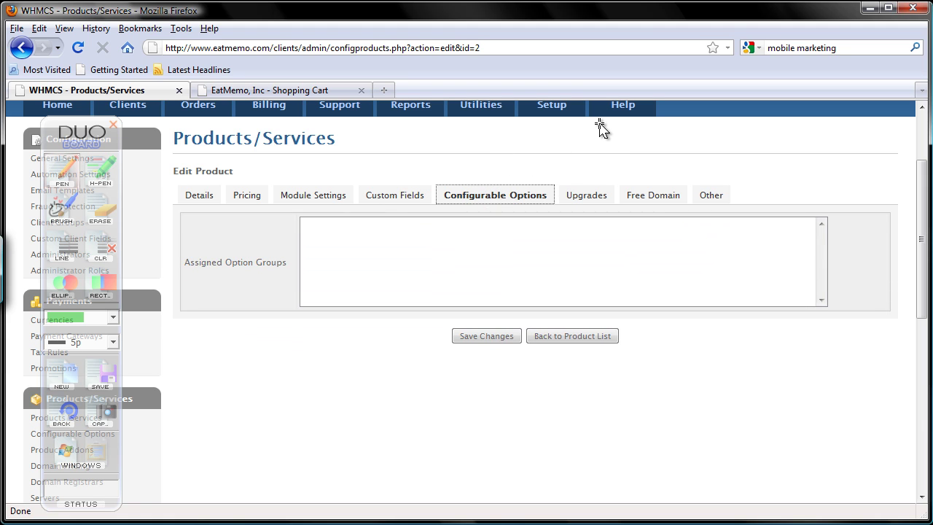
left_click(586, 198)
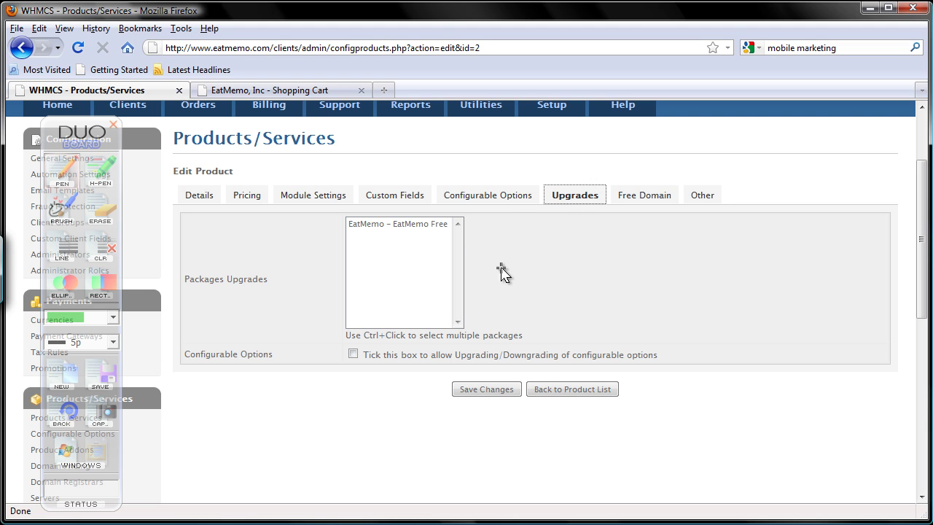
left_click(639, 197)
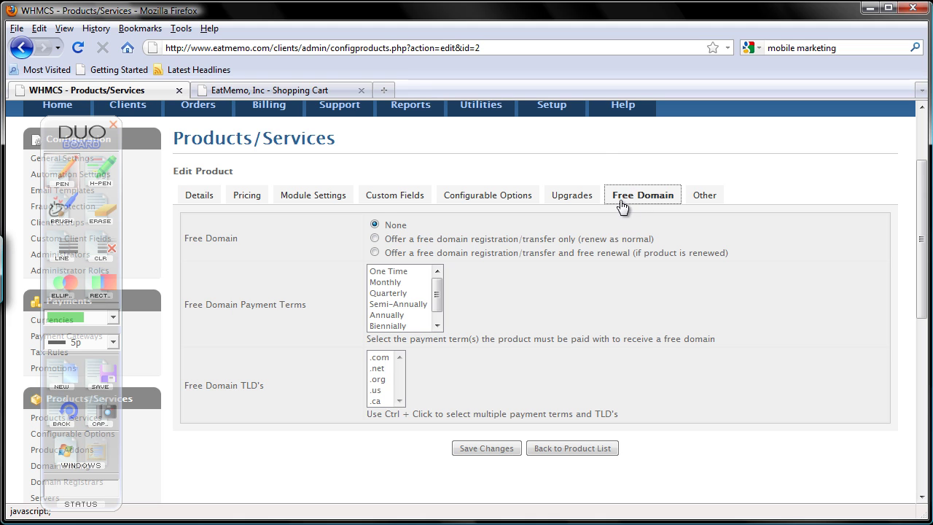
Save free domain with free renewal for Monthly, Annually, Biennially on .com, .net, .org, .us, .ca
left_click(374, 252)
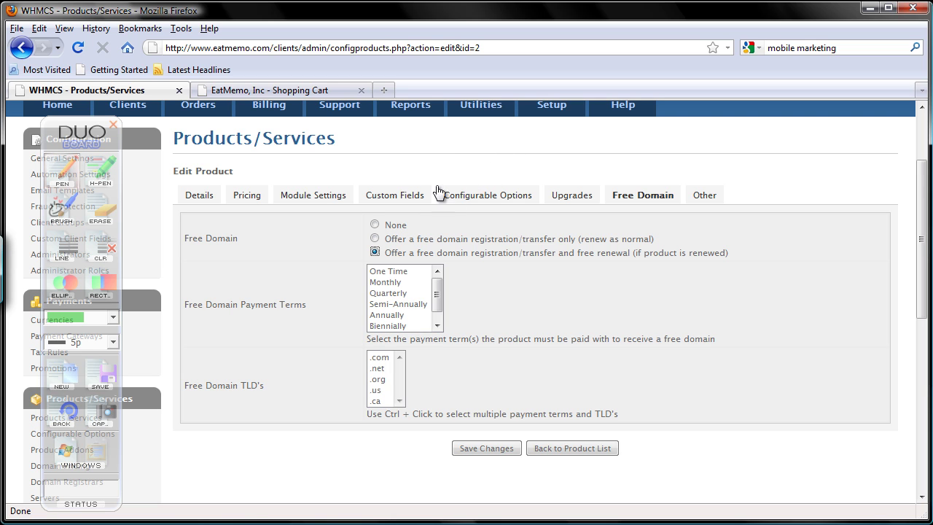
left_click(404, 284)
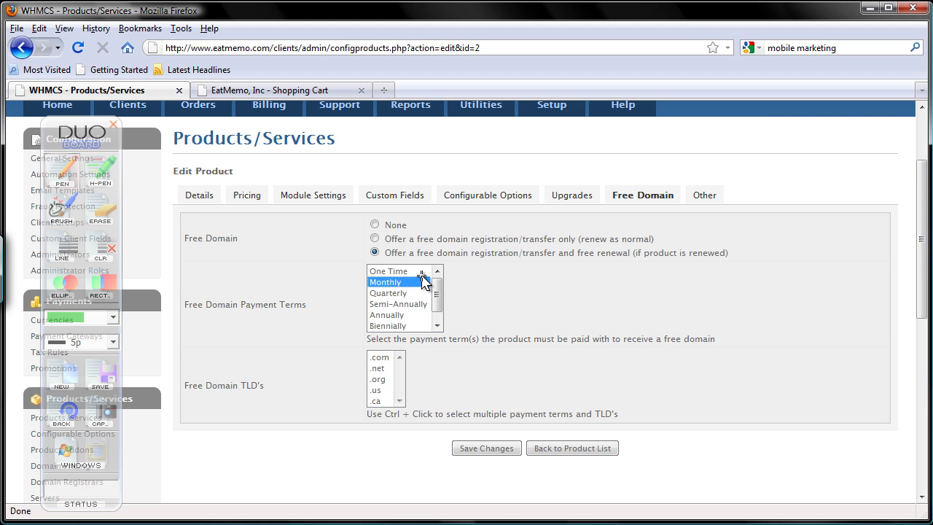
key("ctrl")
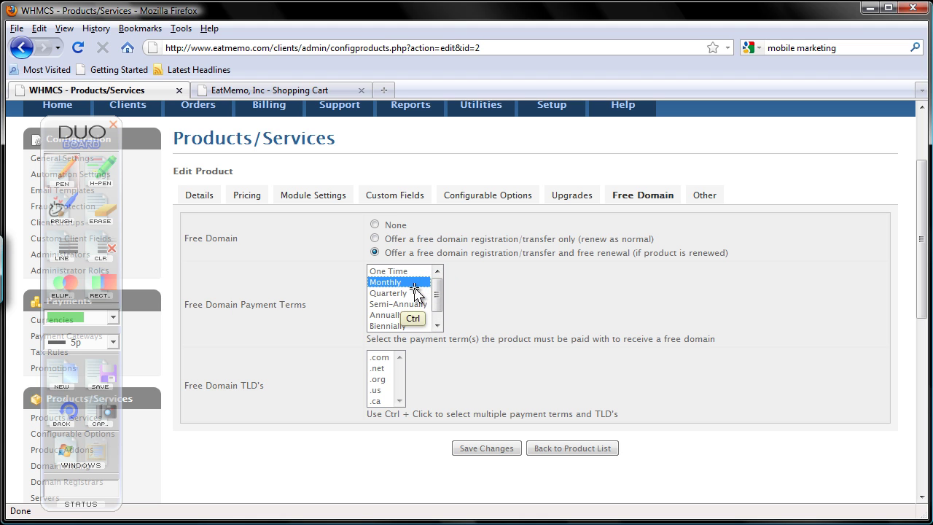
left_click(402, 315, "ctrl")
left_click(403, 325, "ctrl")
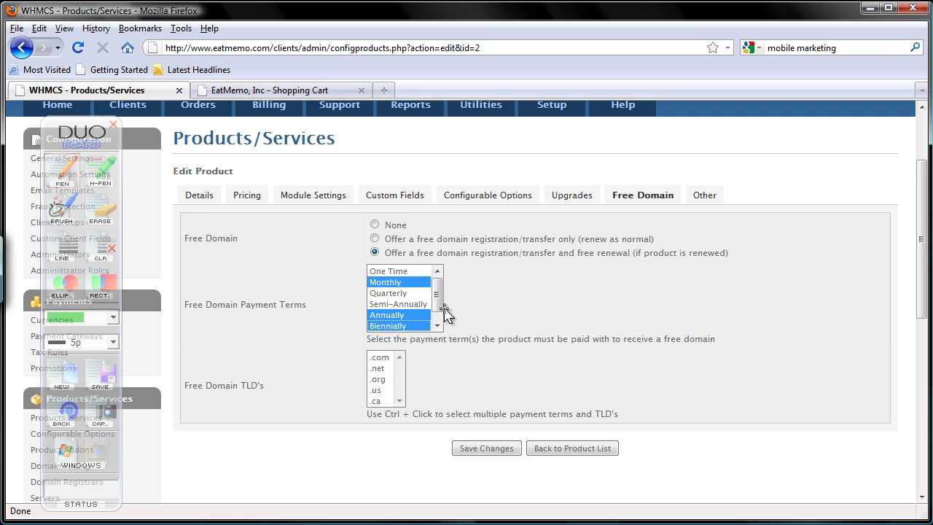
left_click(386, 357, "ctrl")
left_click(384, 368, "ctrl")
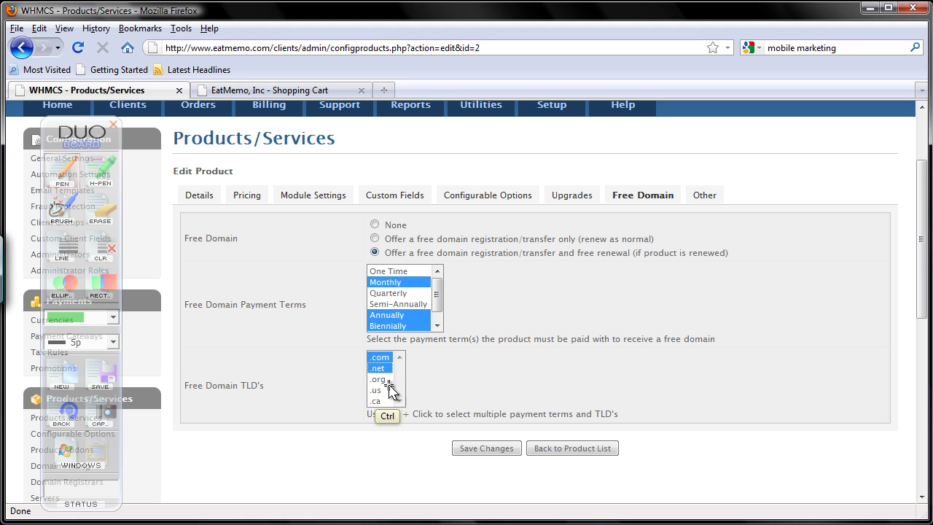
left_click(387, 379, "ctrl")
left_click(387, 400, "ctrl")
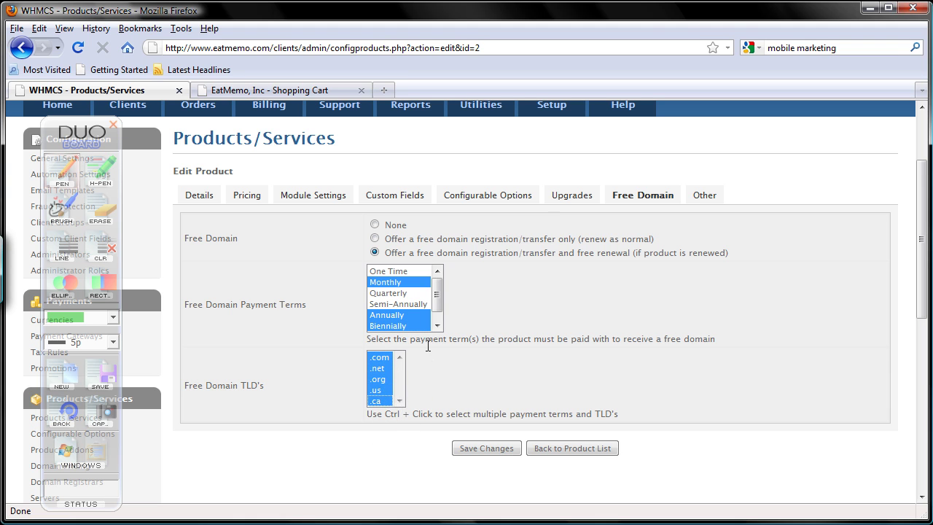
left_click(483, 449)
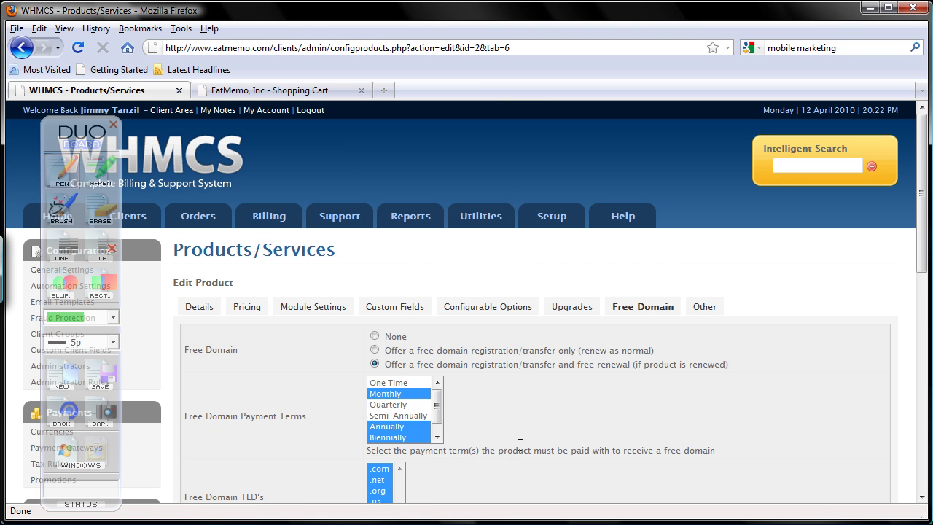
left_click_drag(921, 267, 906, 309)
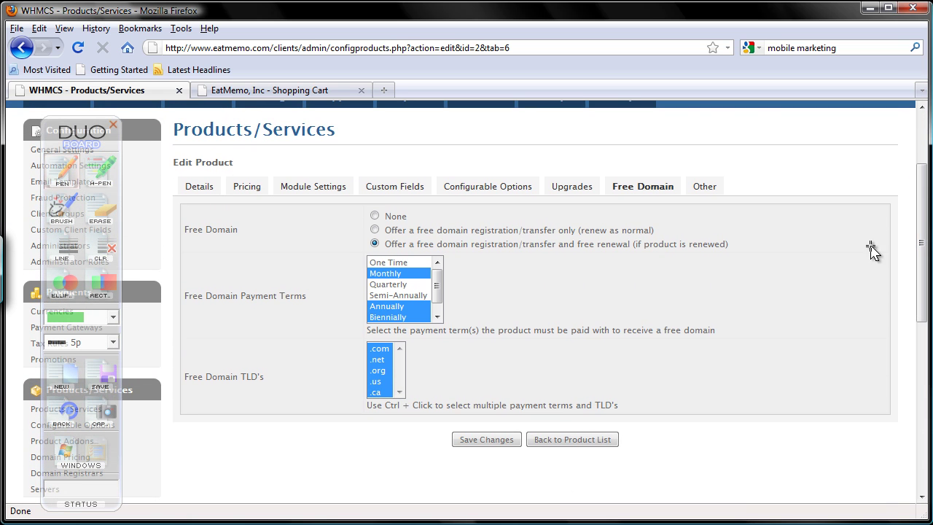
Check EatMemo Pro's Other tab, then go back to the product list
left_click(712, 187)
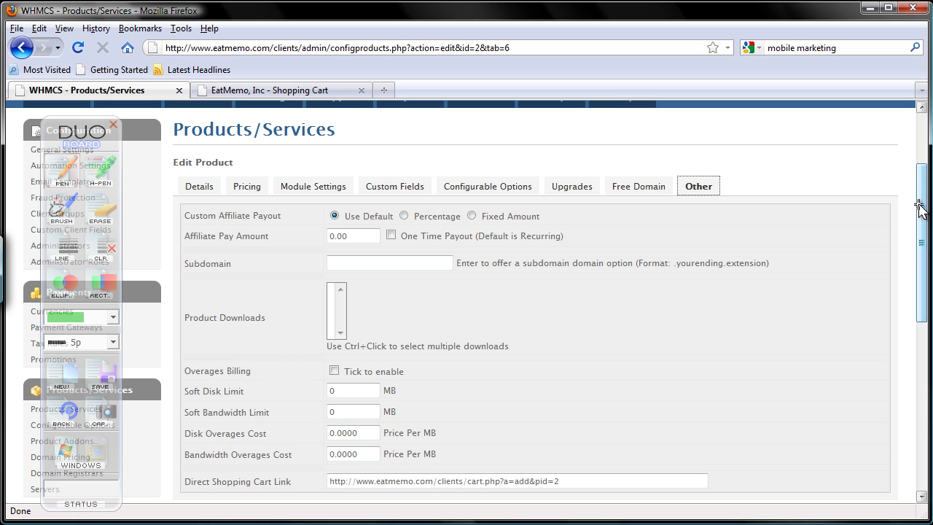
mouse_move(920, 206)
left_mouse_down()
mouse_move(920, 247)
mouse_move(910, 218)
left_mouse_up()
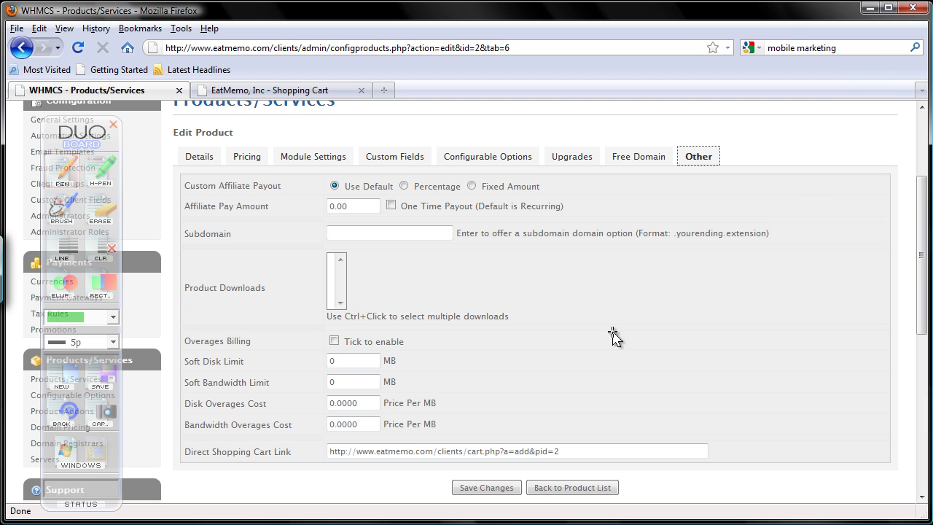
left_click(582, 489)
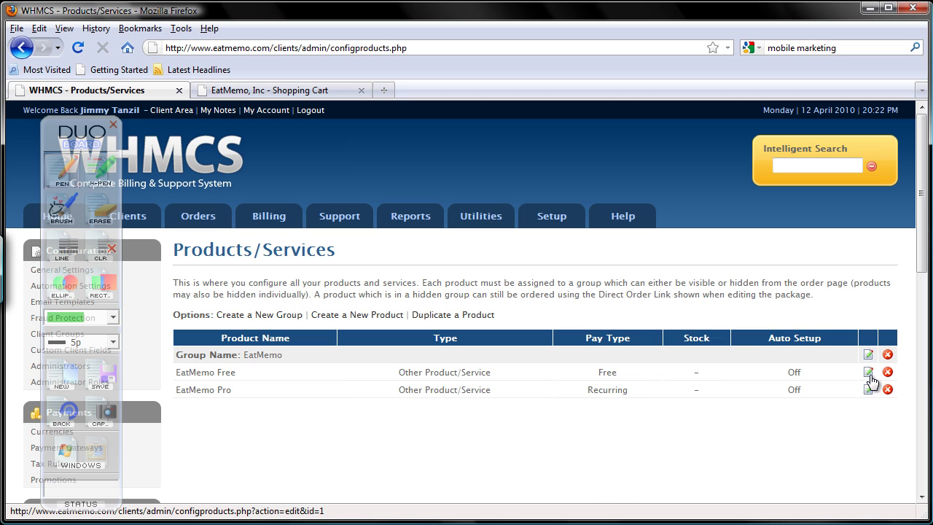
Set EatMemo - EatMemo Pro as the upgrade package on EatMemo Free's Upgrades tab and save
left_click(869, 372)
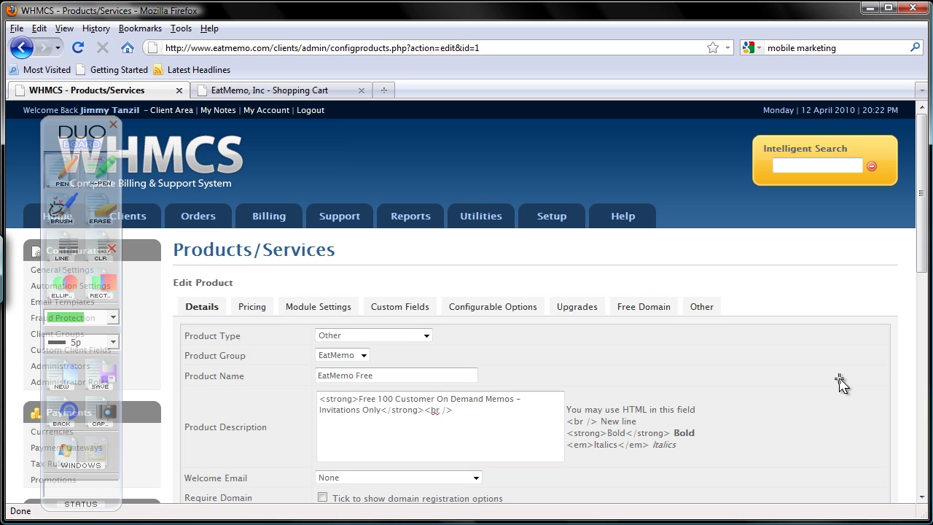
left_click(577, 312)
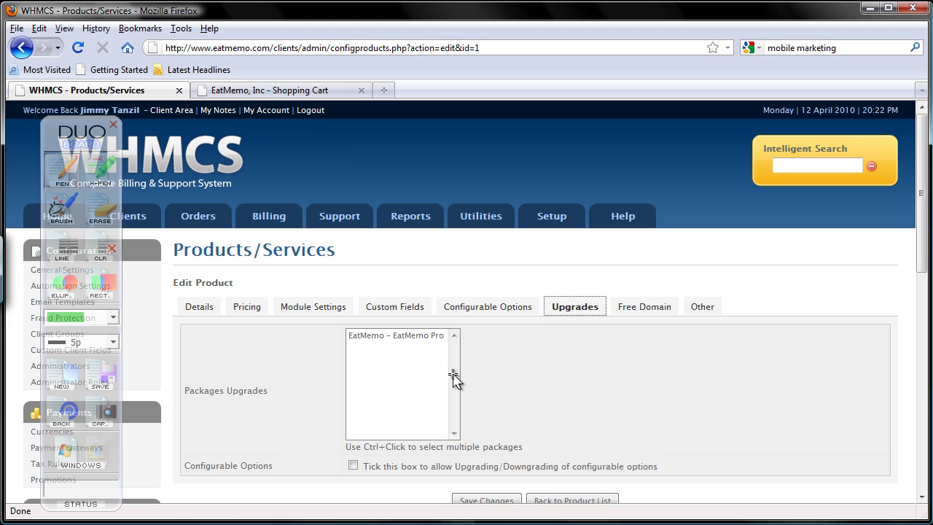
left_click(418, 336)
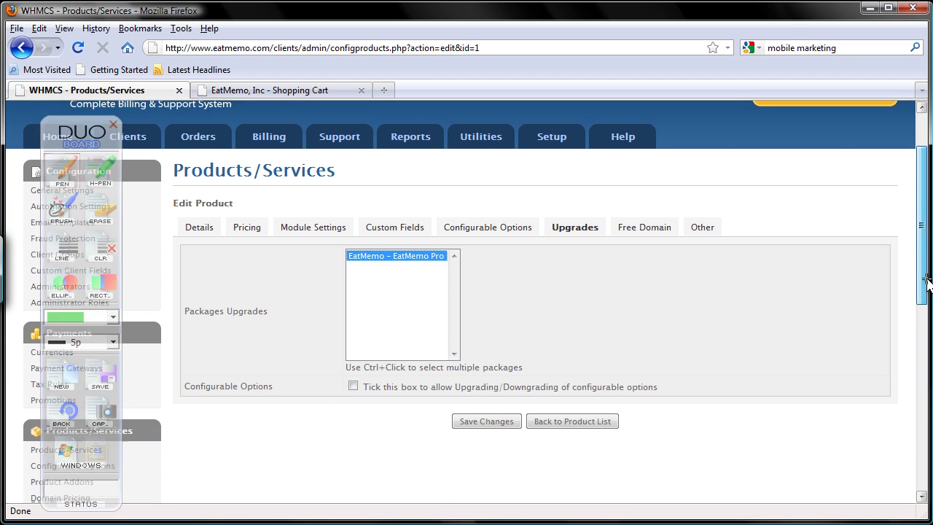
left_click_drag(923, 250, 923, 295)
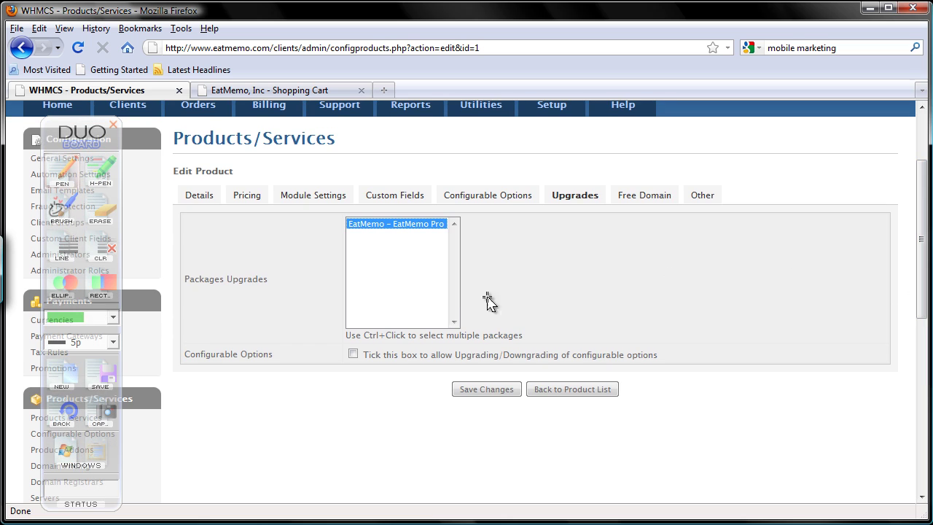
left_click(468, 389)
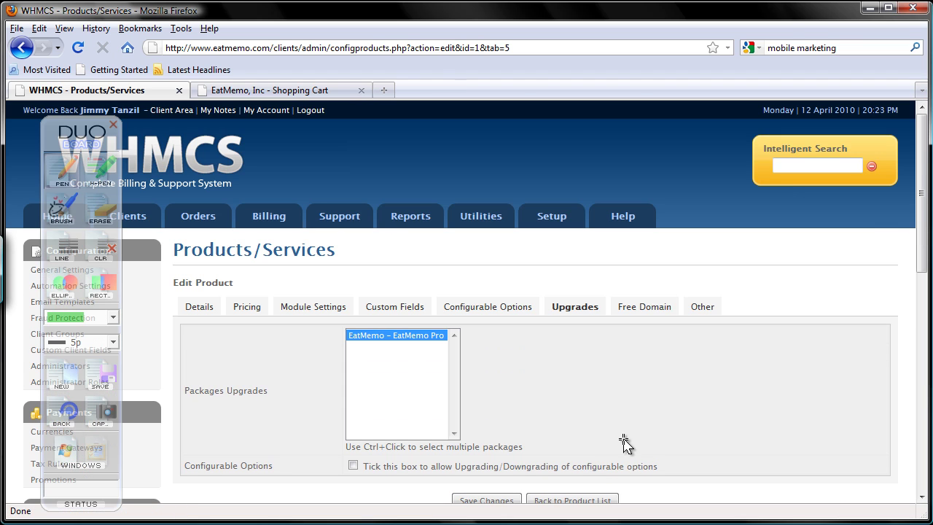